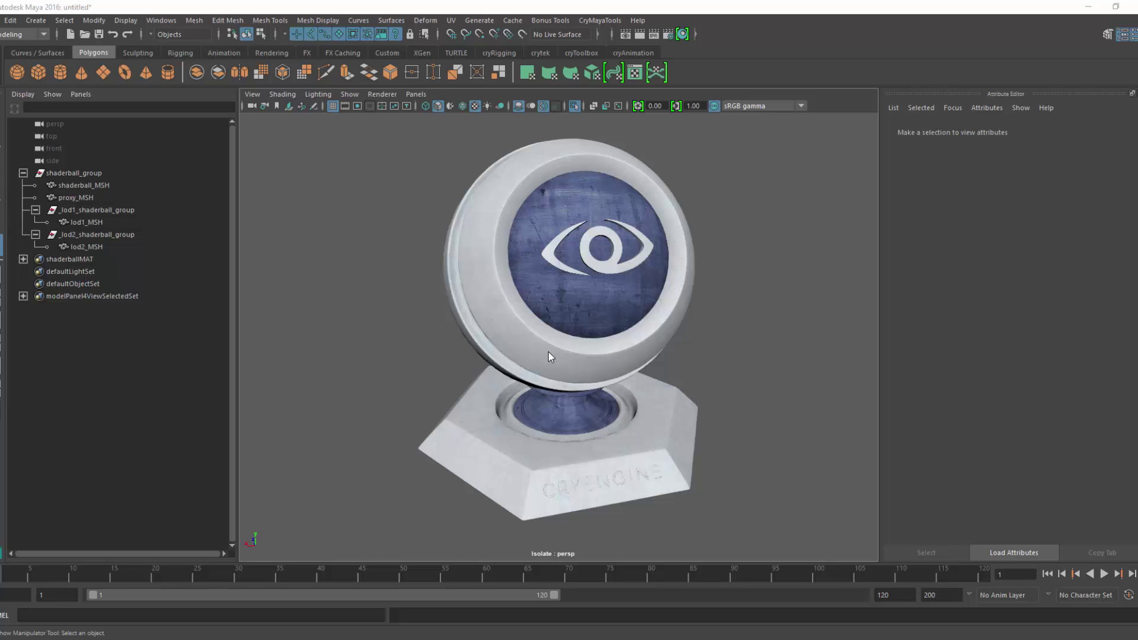
# Step: Select the _lod1 and _lod2 shaderball groups, then clear the selection
pyautogui.click(97, 211)
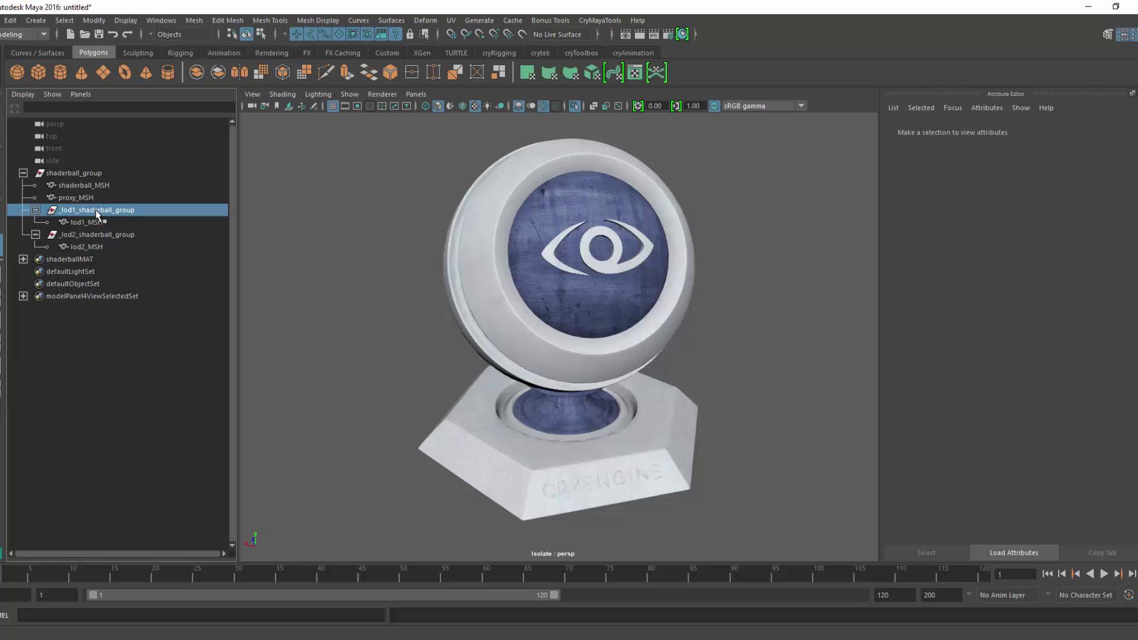
pyautogui.keyDown('ctrl'); pyautogui.click(97, 236); pyautogui.keyUp('ctrl')
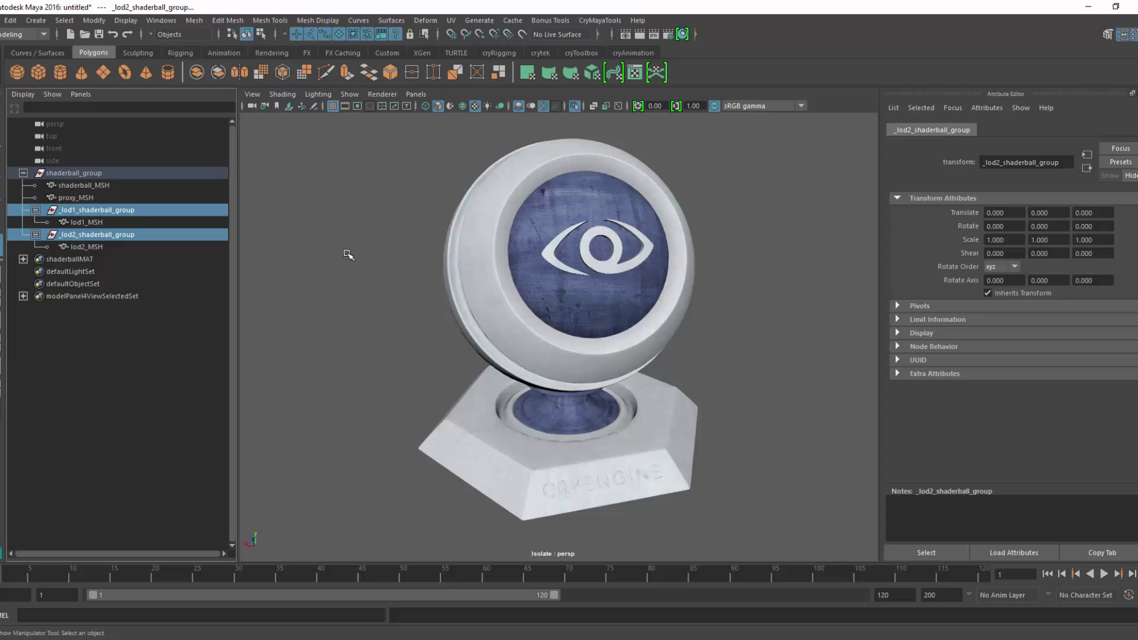
pyautogui.click(348, 255)
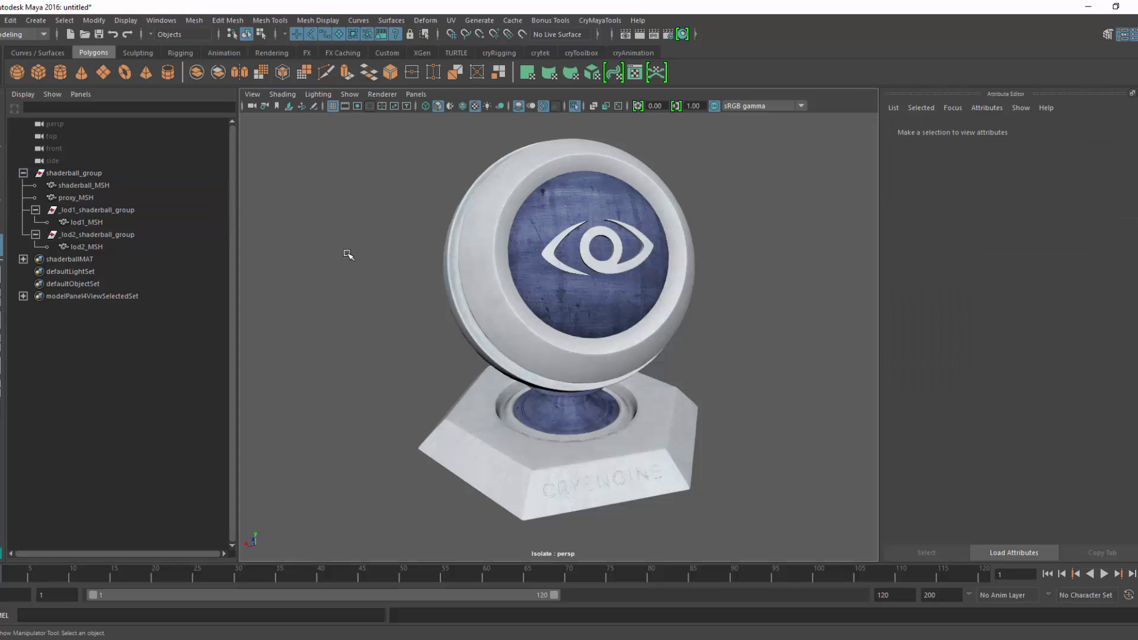
# Step: Export All of the scene as an FBX file named ballTest
pyautogui.click(2, 20)
pyautogui.click(43, 182)
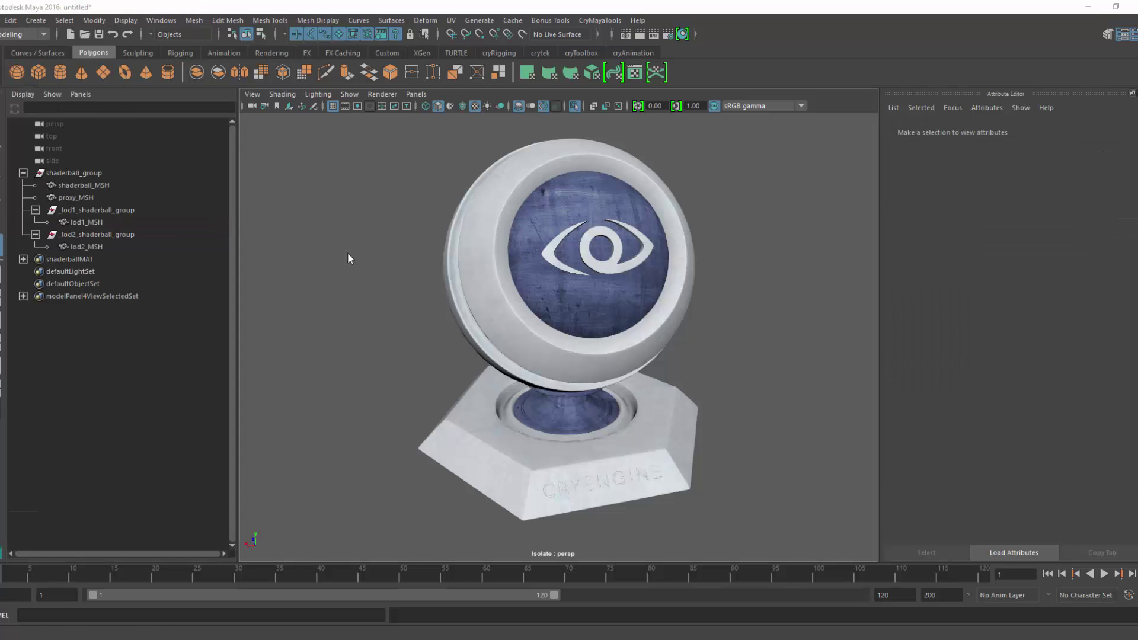
pyautogui.click(342, 486)
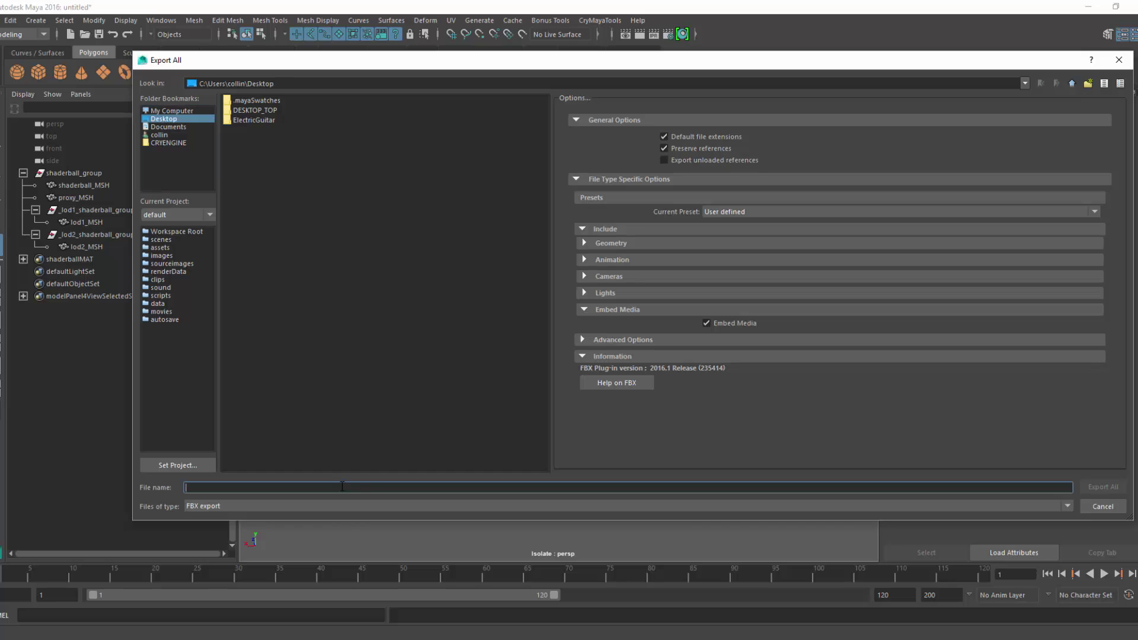
pyautogui.write('ballTest')
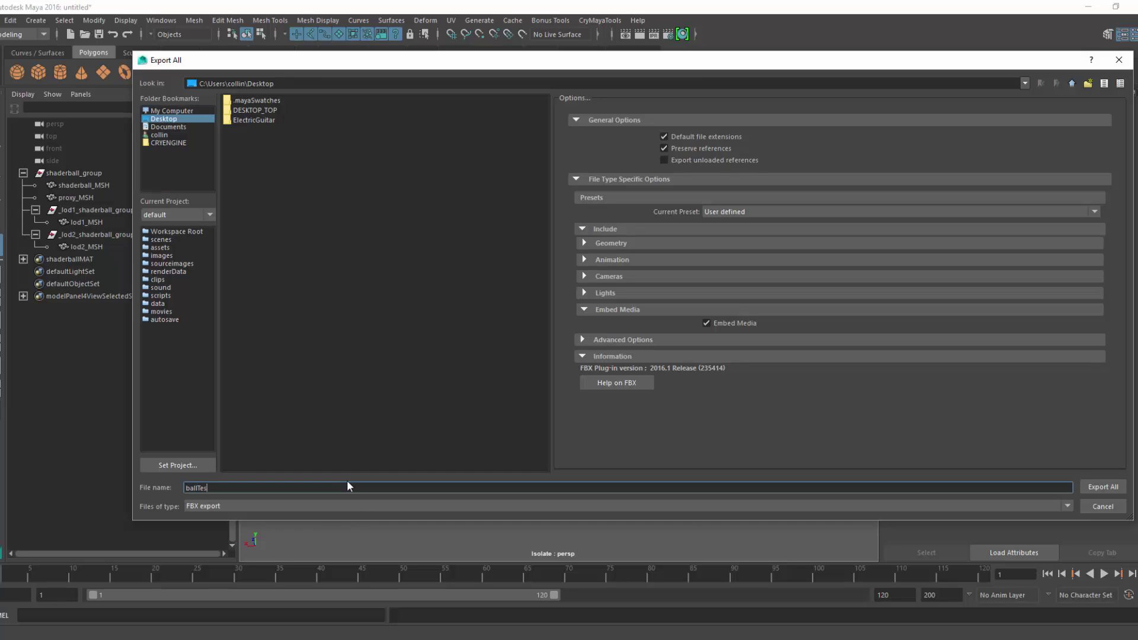
pyautogui.click(1103, 486)
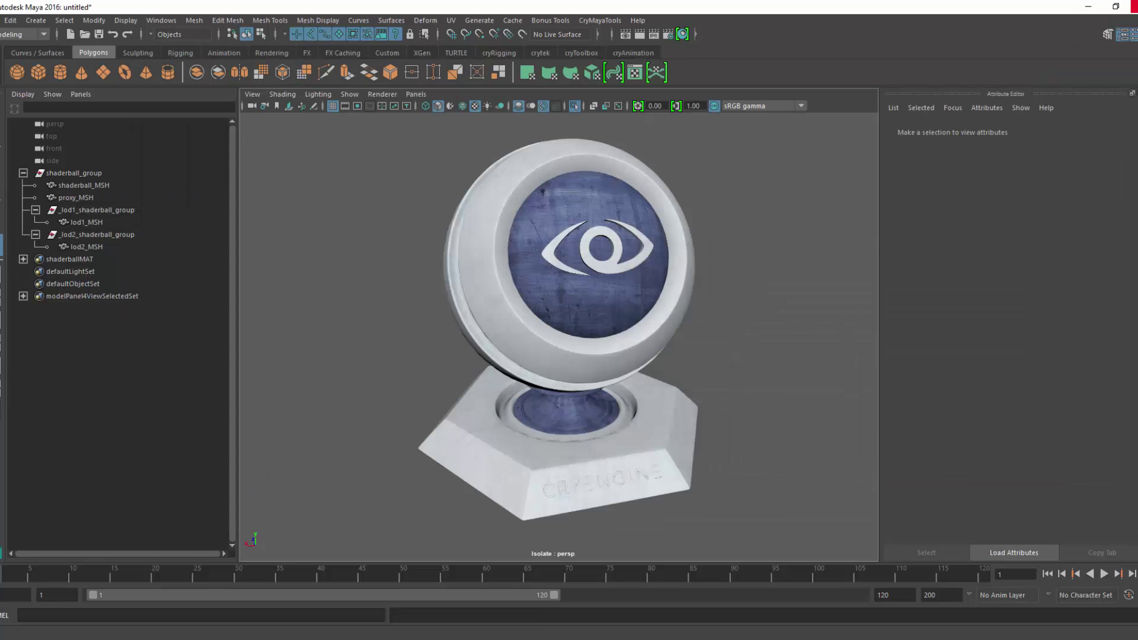
# Step: Switch to Sandbox and open Tools > FBX Import > Static geometry, maximized with a widened preview
pyautogui.click(1087, 7)
pyautogui.hotkey('alt', 'Tab')
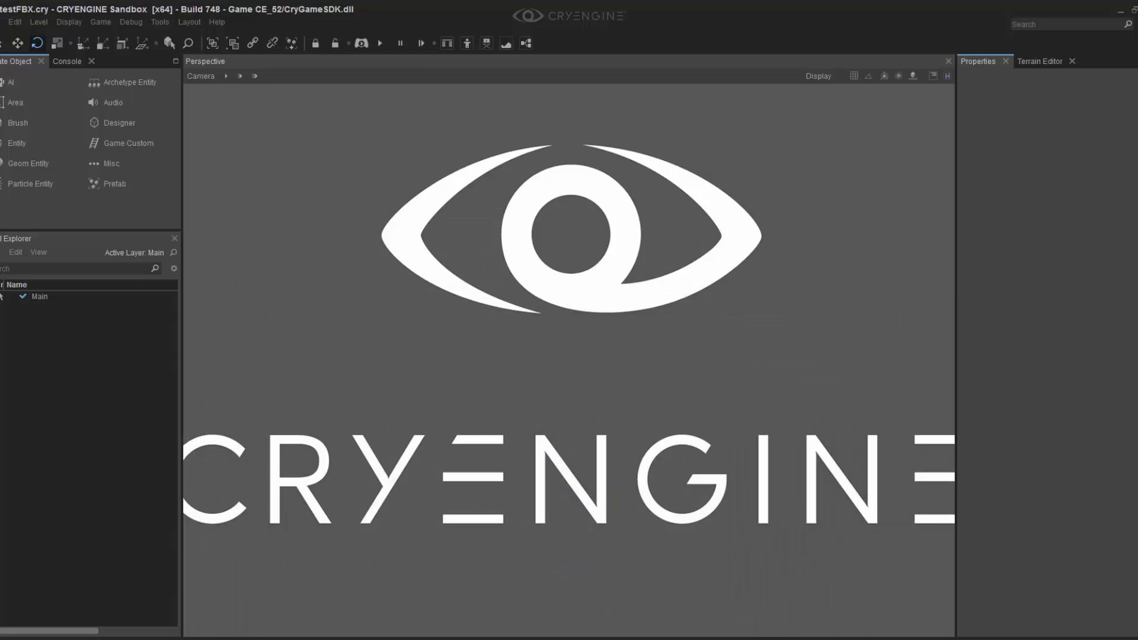
pyautogui.click(157, 19)
pyautogui.moveTo(256, 303)
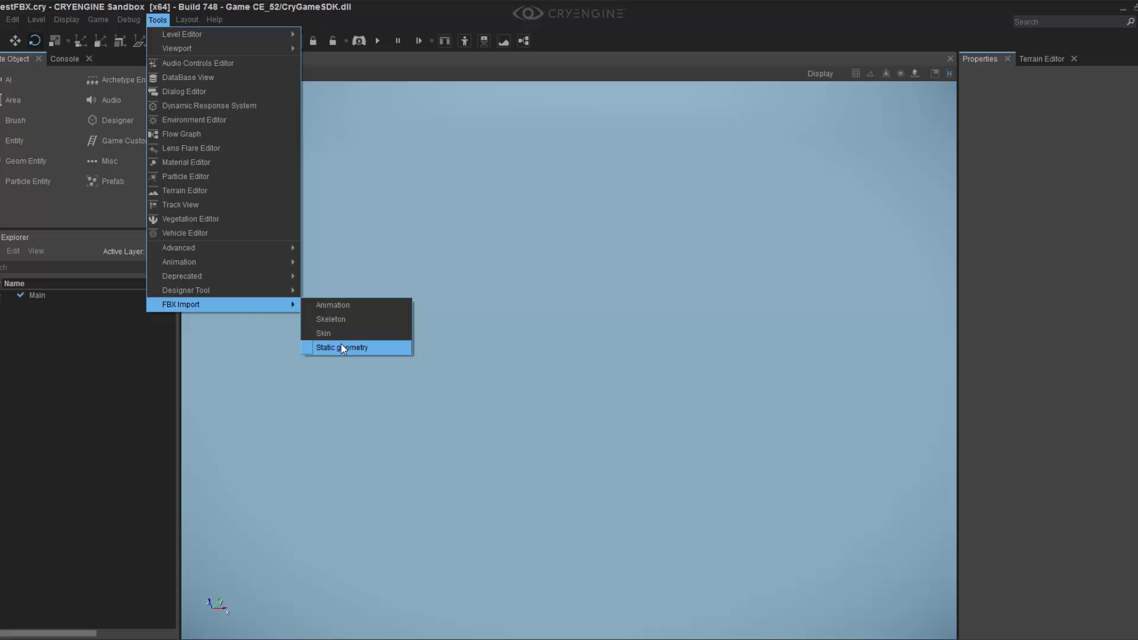
pyautogui.click(342, 348)
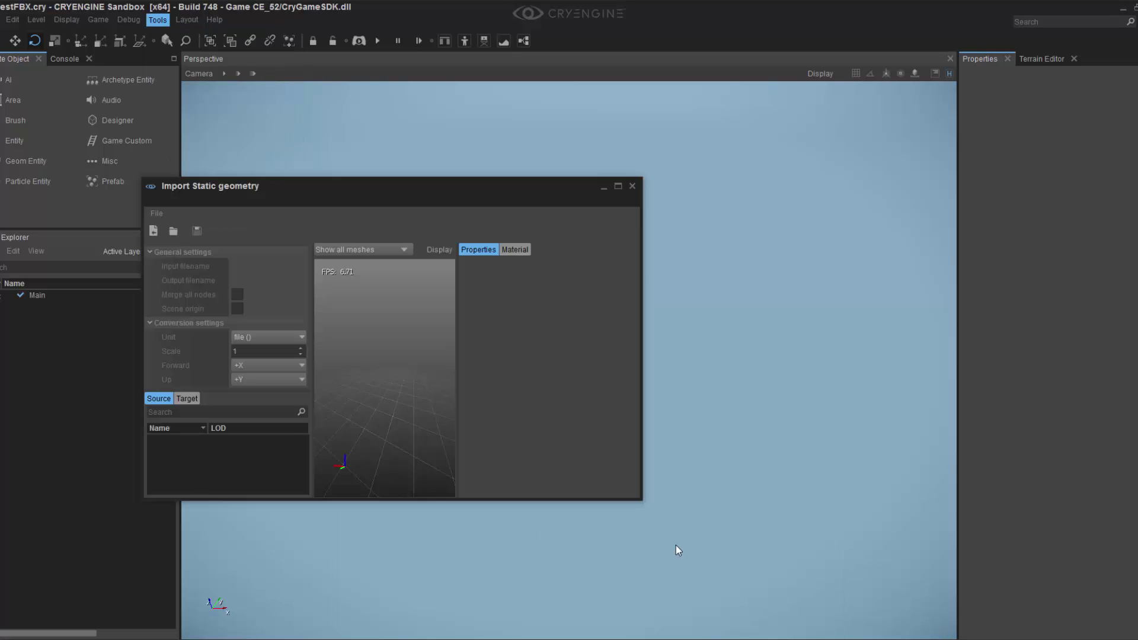
pyautogui.doubleClick(536, 186)
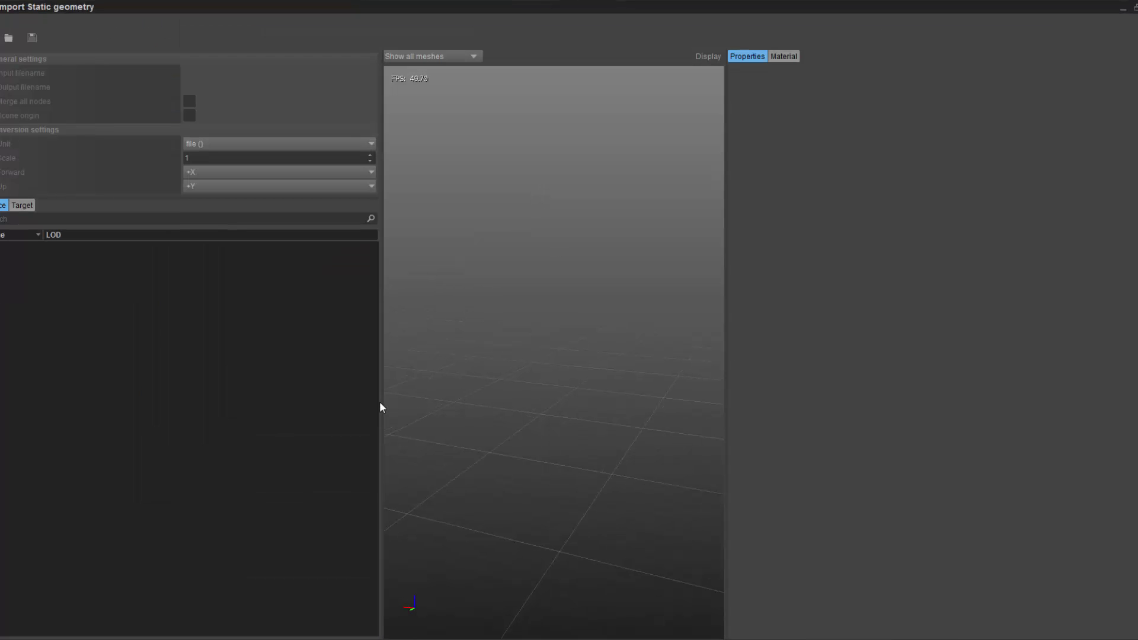
pyautogui.moveTo(381, 402); pyautogui.dragTo(203, 406)
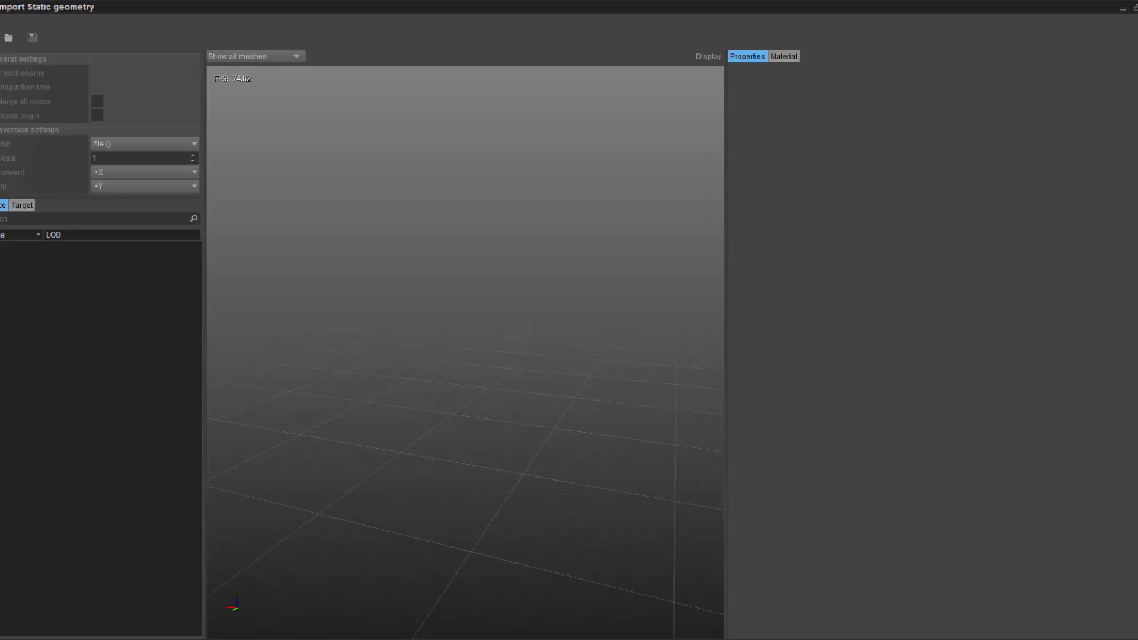
# Step: Drag ballTest.fbx from the Explorer Desktop into the importer and orbit the shader ball preview
pyautogui.press('super+e')
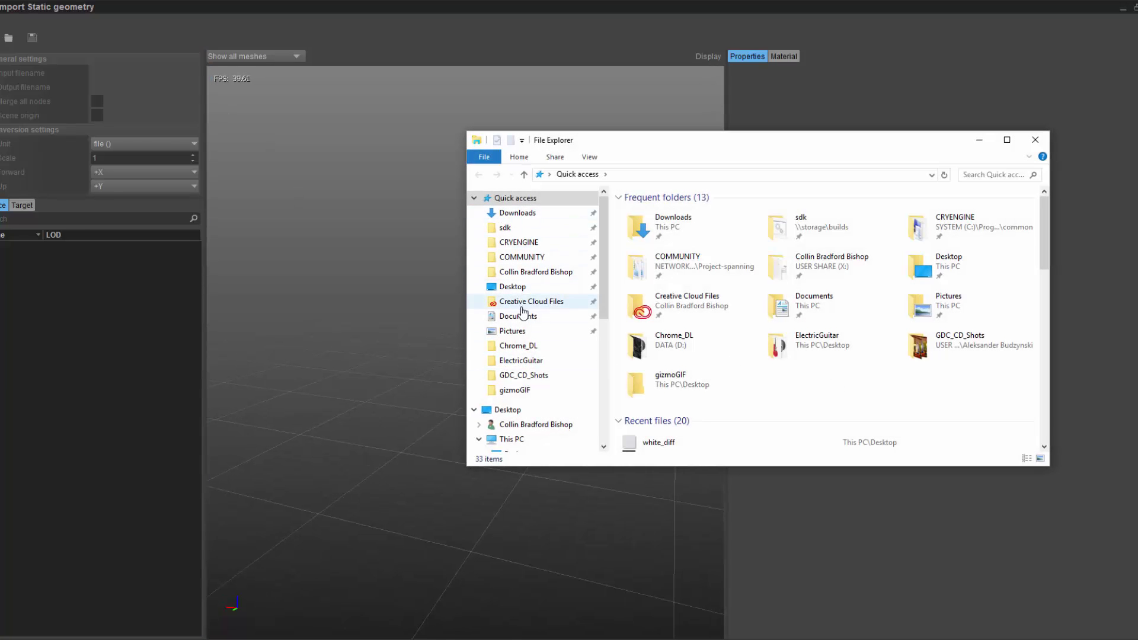
pyautogui.click(514, 286)
pyautogui.moveTo(668, 140); pyautogui.dragTo(857, 152)
pyautogui.moveTo(1120, 237); pyautogui.dragTo(366, 203)
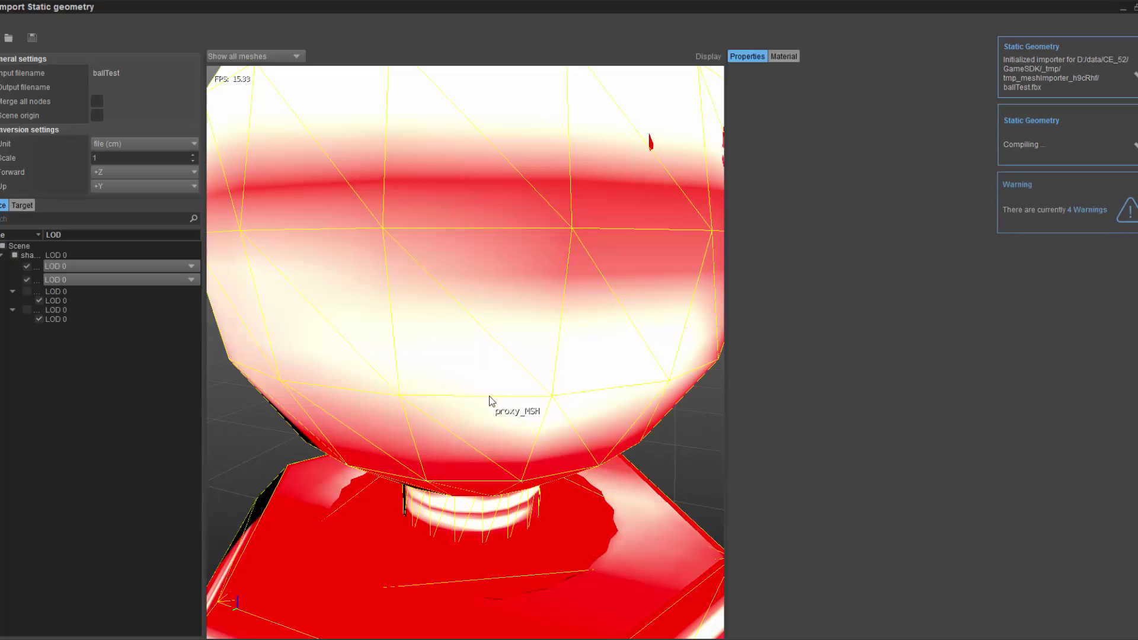
pyautogui.moveTo(490, 398); pyautogui.dragTo(486, 379, button='right')
pyautogui.moveTo(486, 379); pyautogui.dragTo(601, 407)
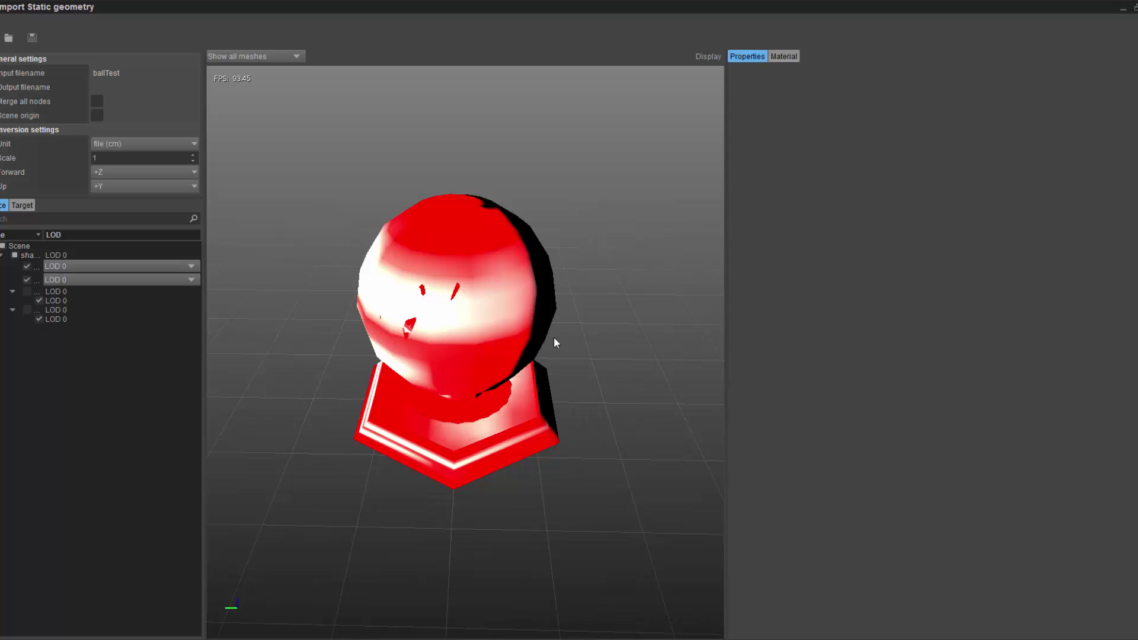
# Step: Widen the scene tree and tick the _lod2 and _lod1 shaderball groups for import
pyautogui.moveTo(43, 240); pyautogui.dragTo(128, 244)
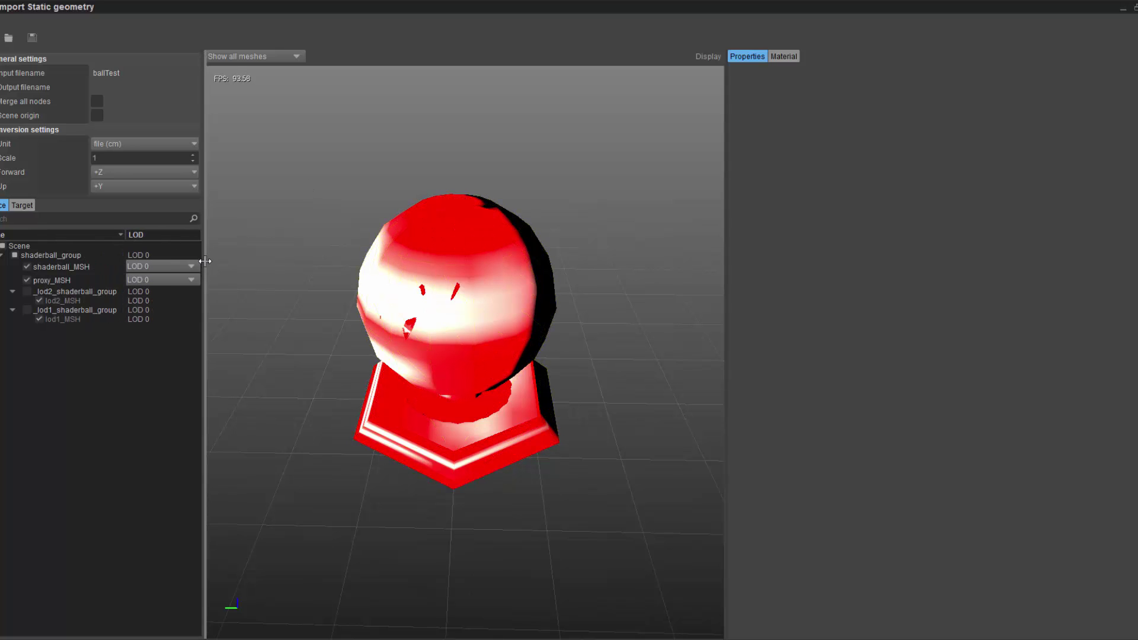
pyautogui.moveTo(203, 259); pyautogui.dragTo(269, 274)
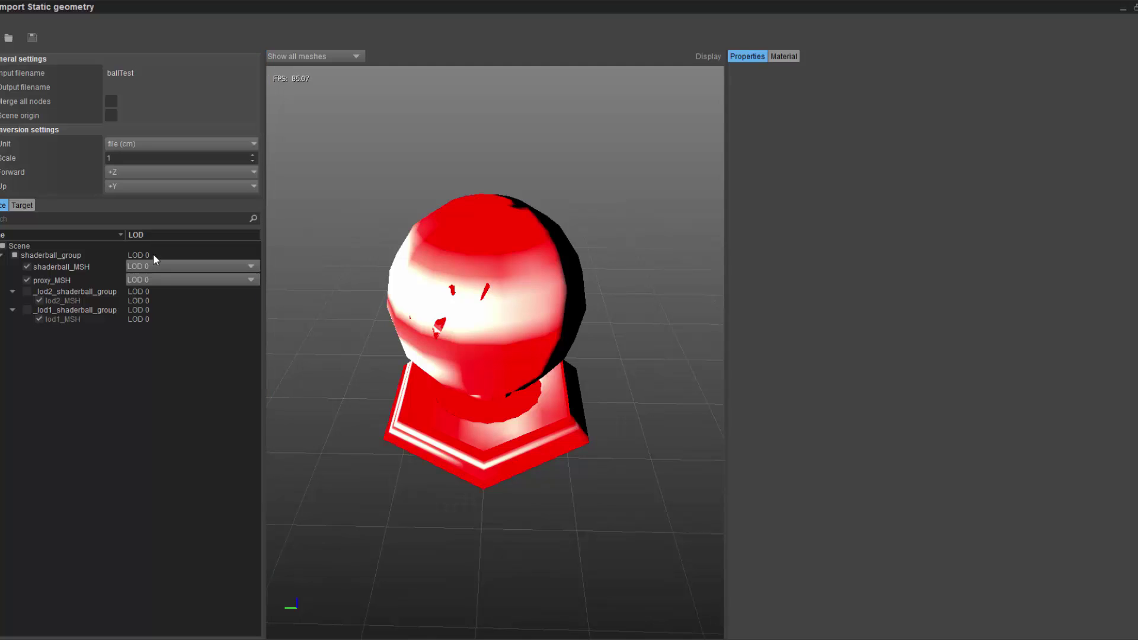
pyautogui.click(26, 290)
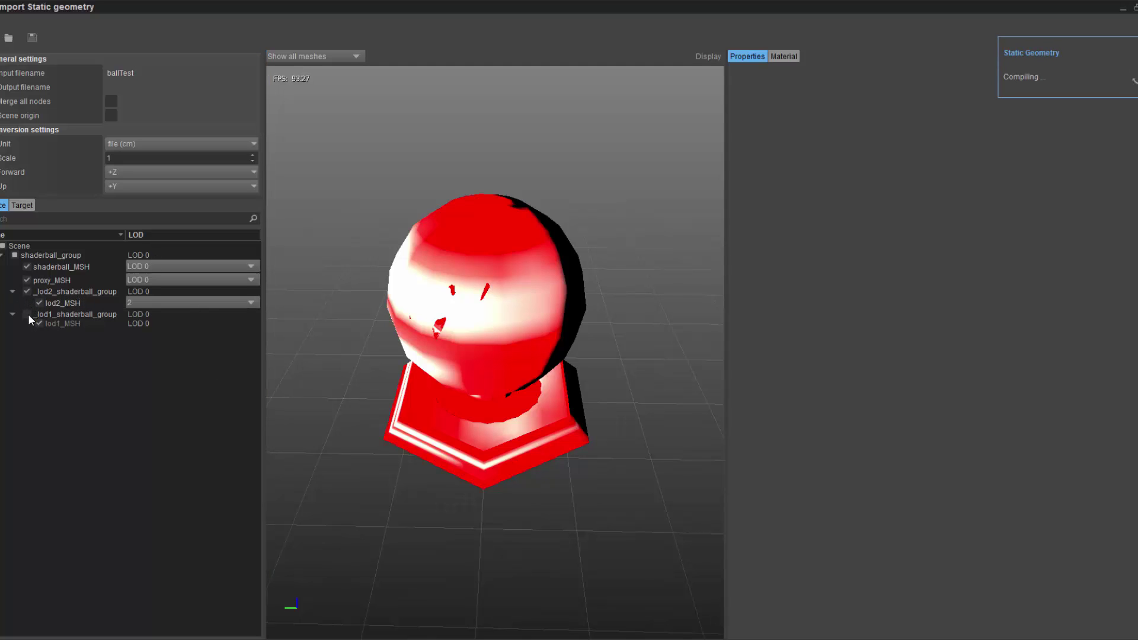
pyautogui.click(27, 314)
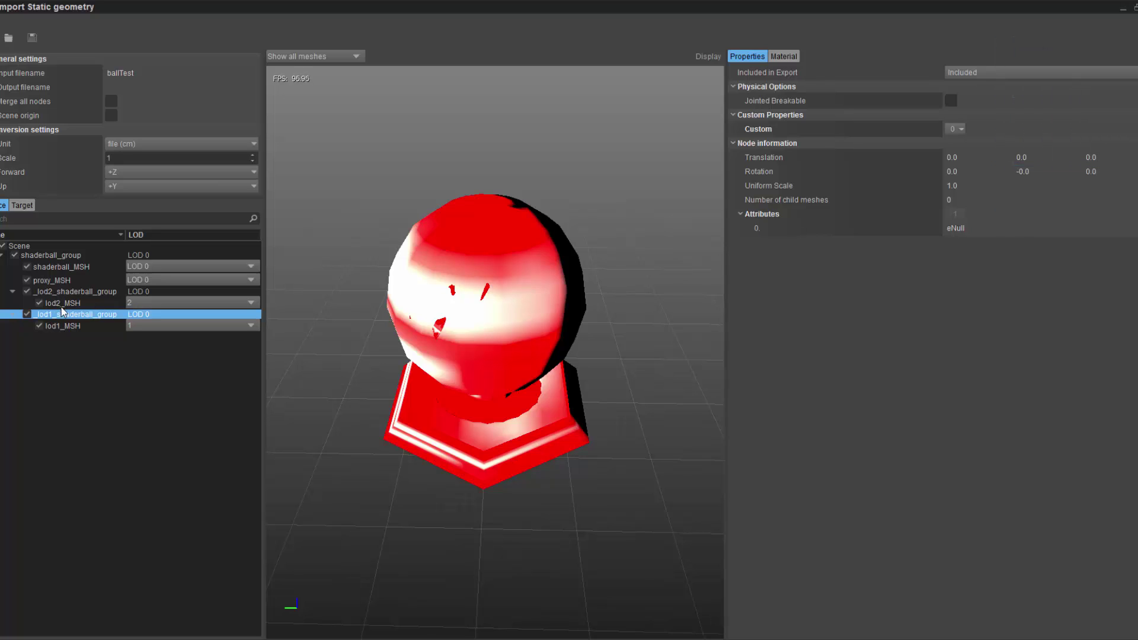
# Step: Assign lod2_MSH to LOD 2 and lod1_MSH to LOD 1, then select proxy_MSH
pyautogui.click(180, 303)
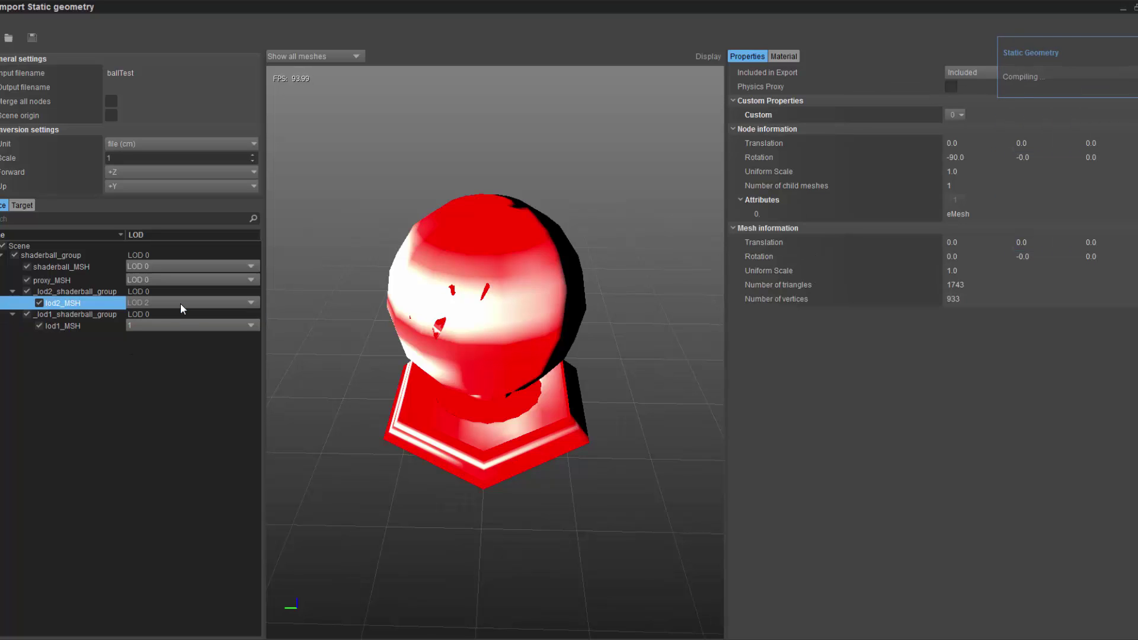
pyautogui.click(173, 321)
pyautogui.click(179, 485)
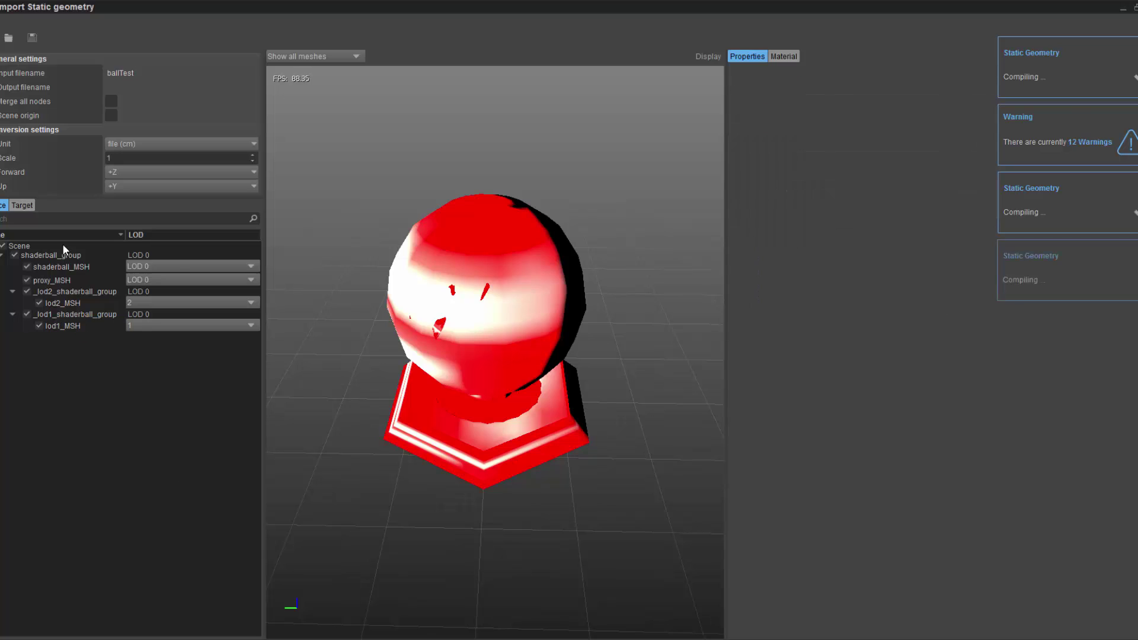
pyautogui.click(524, 279)
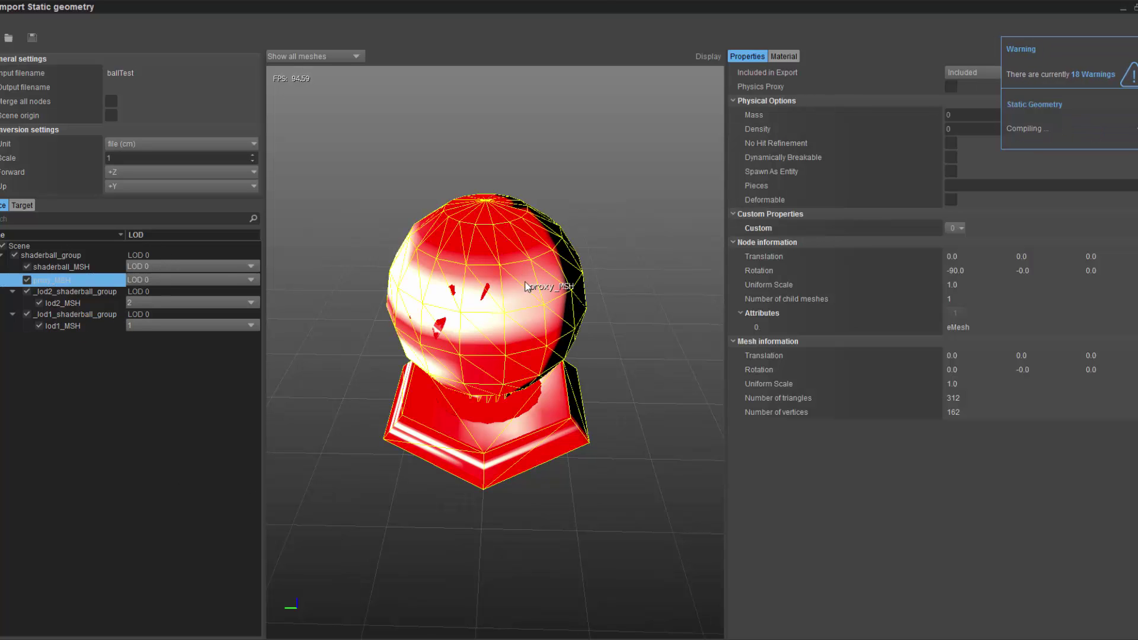
# Step: Set proxy_SUB's Physicalization to 'proxy only (no draw)' in the Material tab and rotate the preview
pyautogui.click(782, 57)
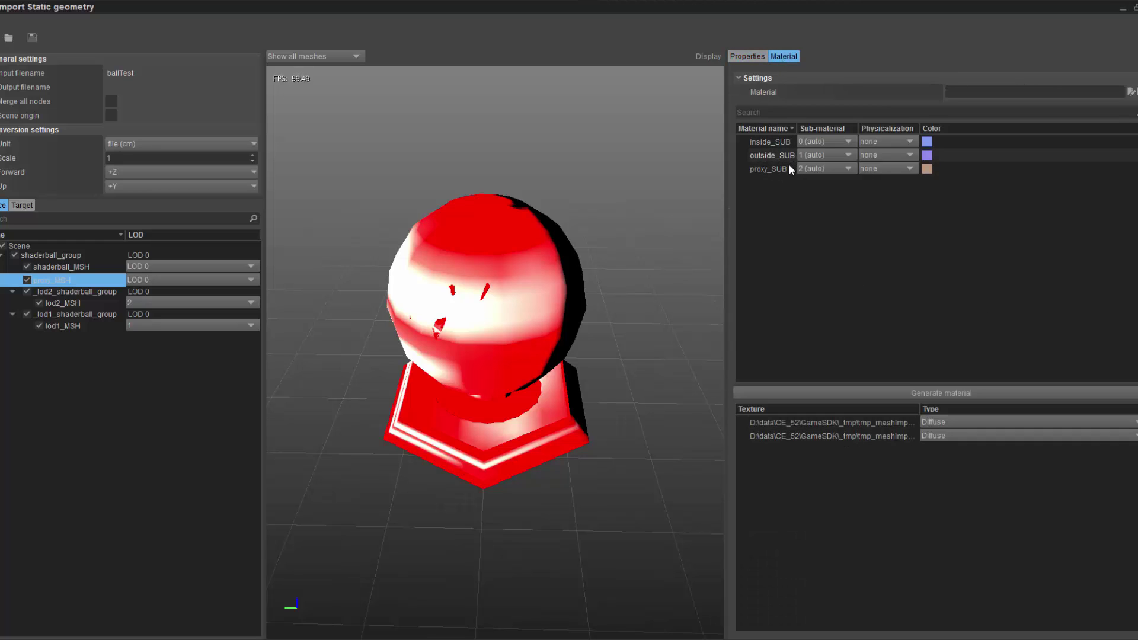
pyautogui.click(888, 170)
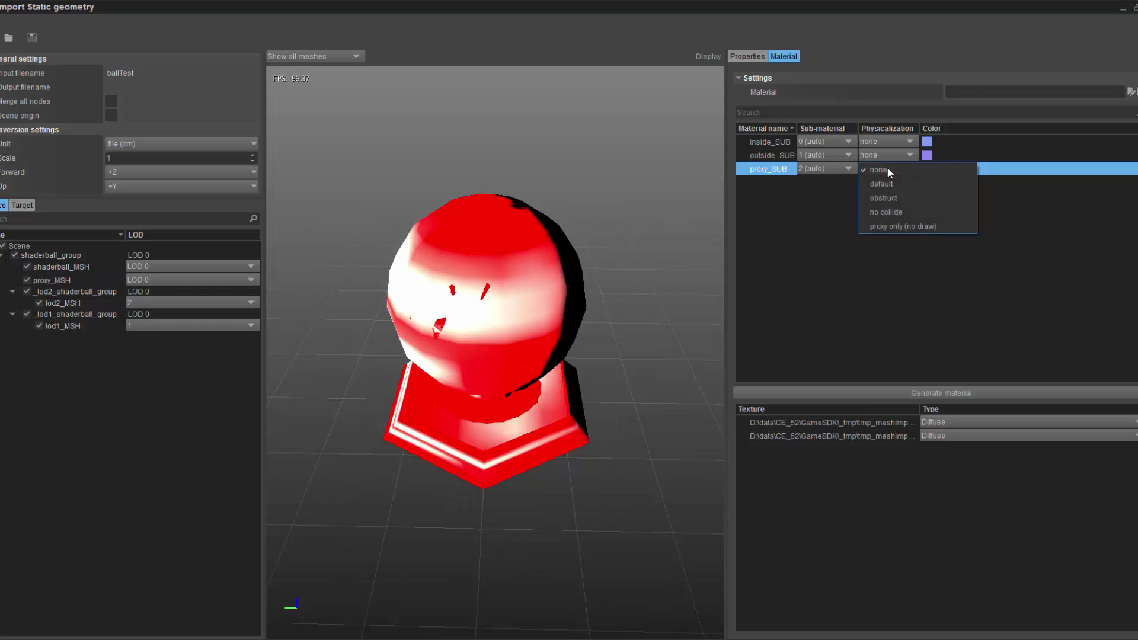
pyautogui.click(944, 227)
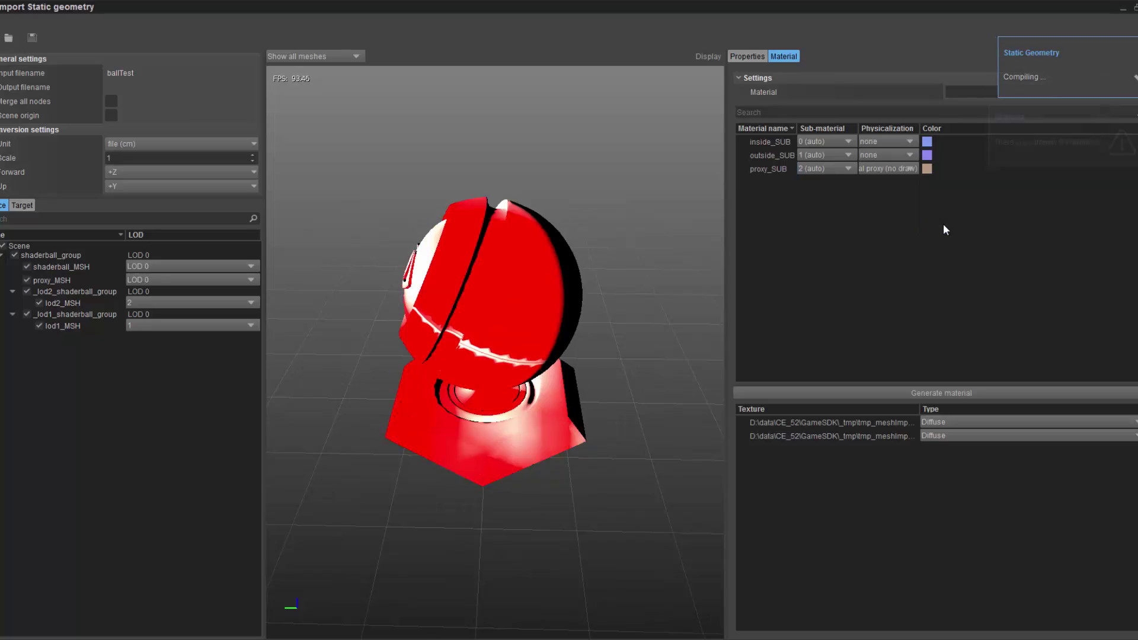
pyautogui.moveTo(529, 407); pyautogui.dragTo(679, 410, button='middle')
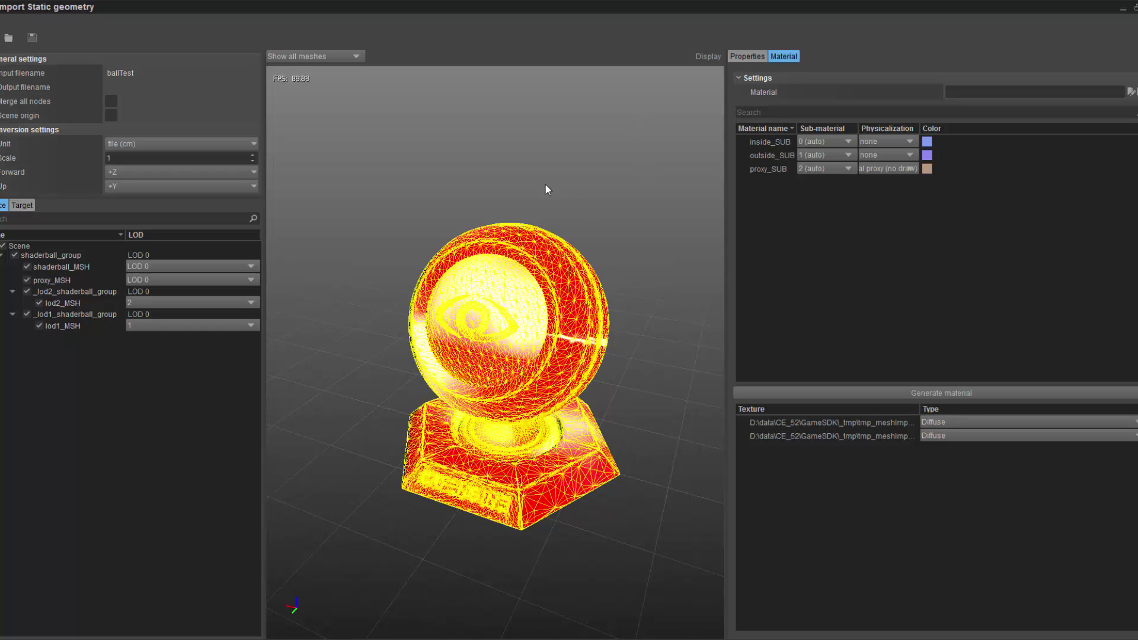
# Step: Check the shaderball_MSH target node, then create a ballTest folder under objects
pyautogui.click(19, 206)
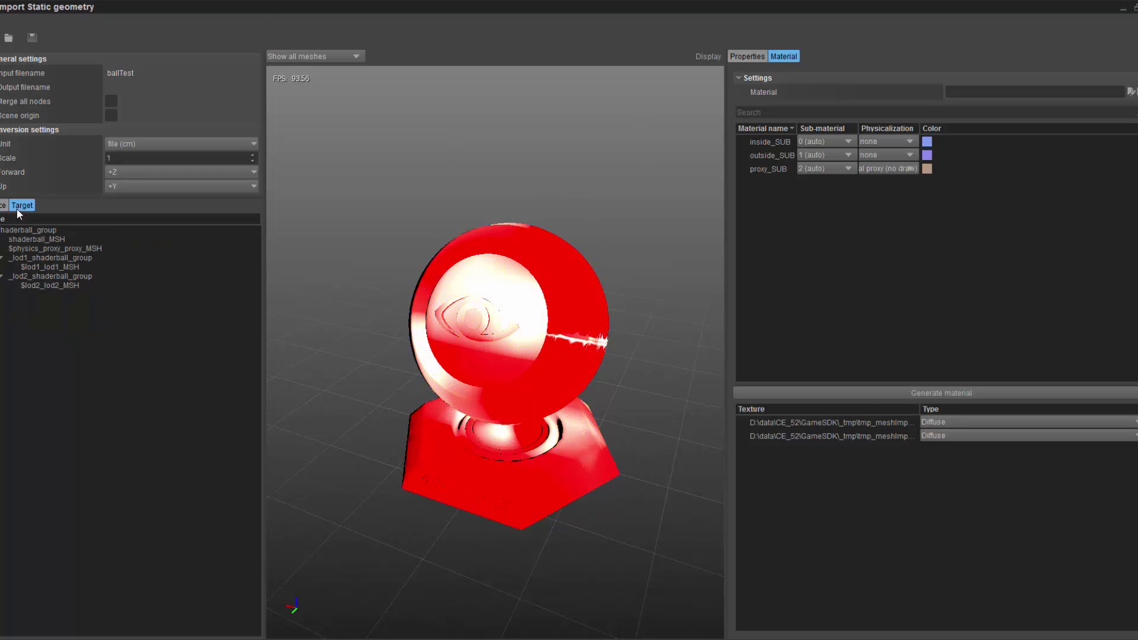
pyautogui.click(42, 240)
pyautogui.click(32, 37)
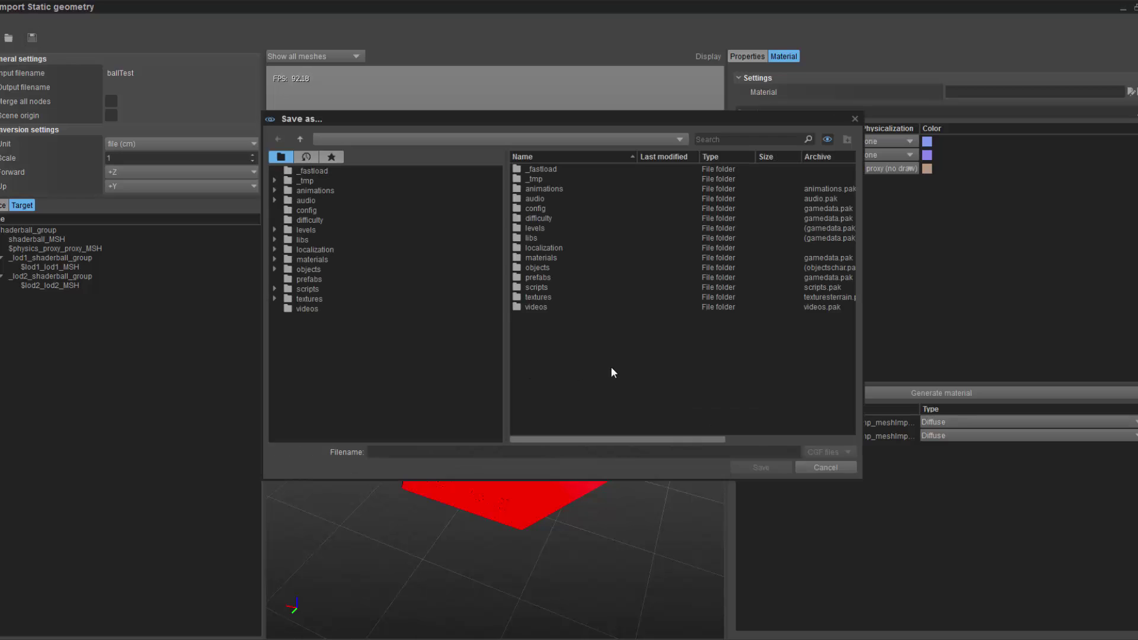
pyautogui.doubleClick(534, 268)
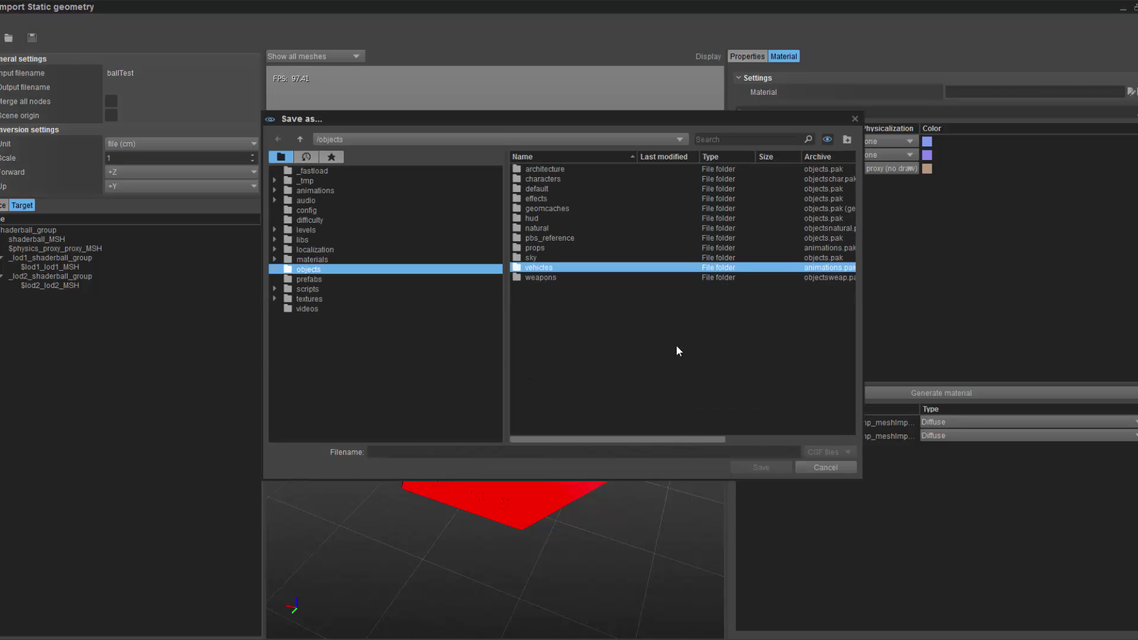
pyautogui.click(848, 140)
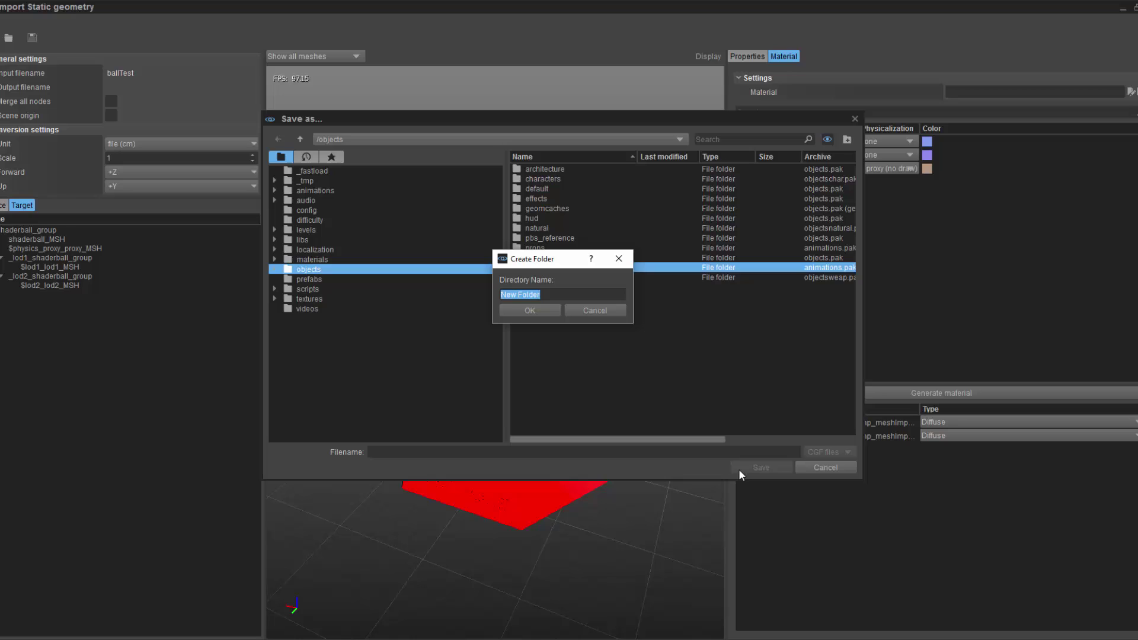
pyautogui.write('ballTest')
pyautogui.click(546, 311)
# Step: Save the geometry as ballTest inside the objects/ballTest folder
pyautogui.doubleClick(536, 179)
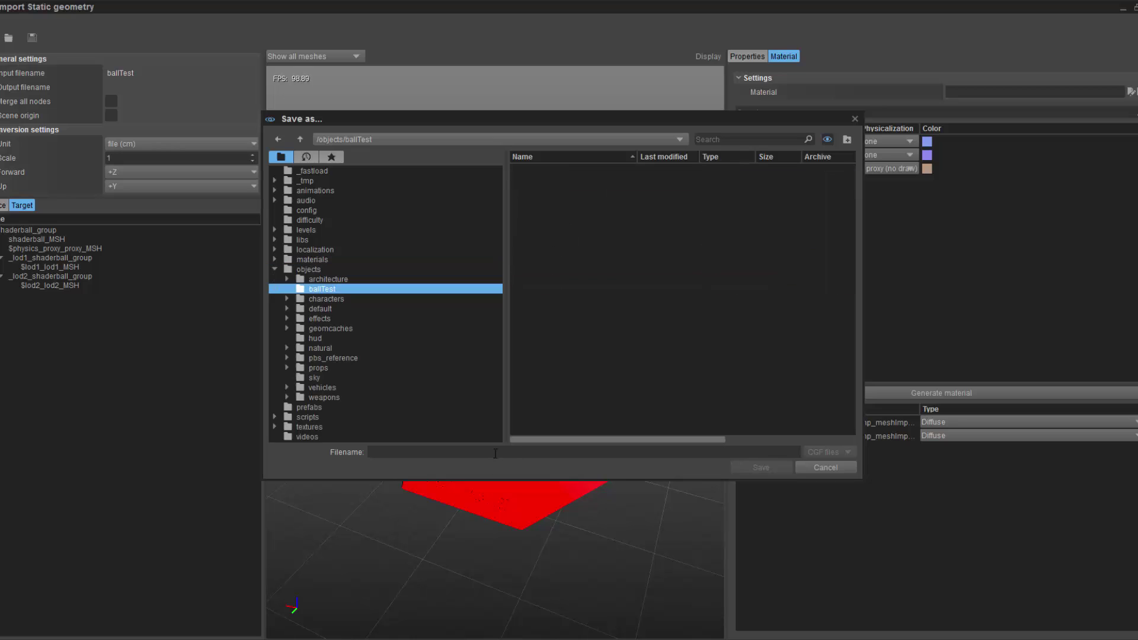
pyautogui.click(501, 452)
pyautogui.write('ballTest')
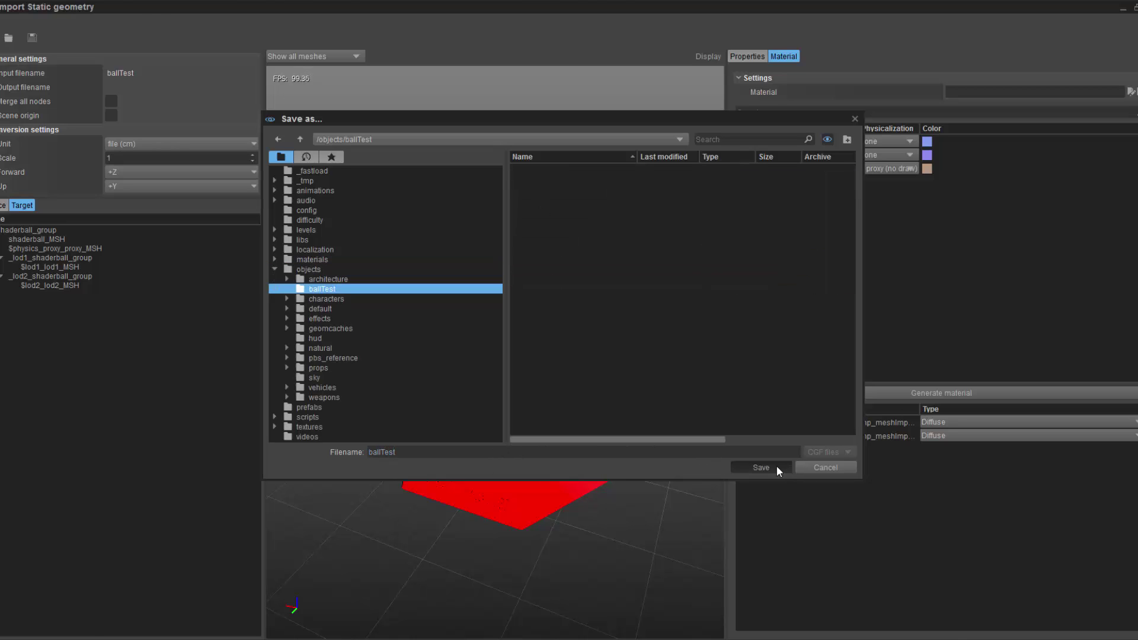
pyautogui.click(776, 466)
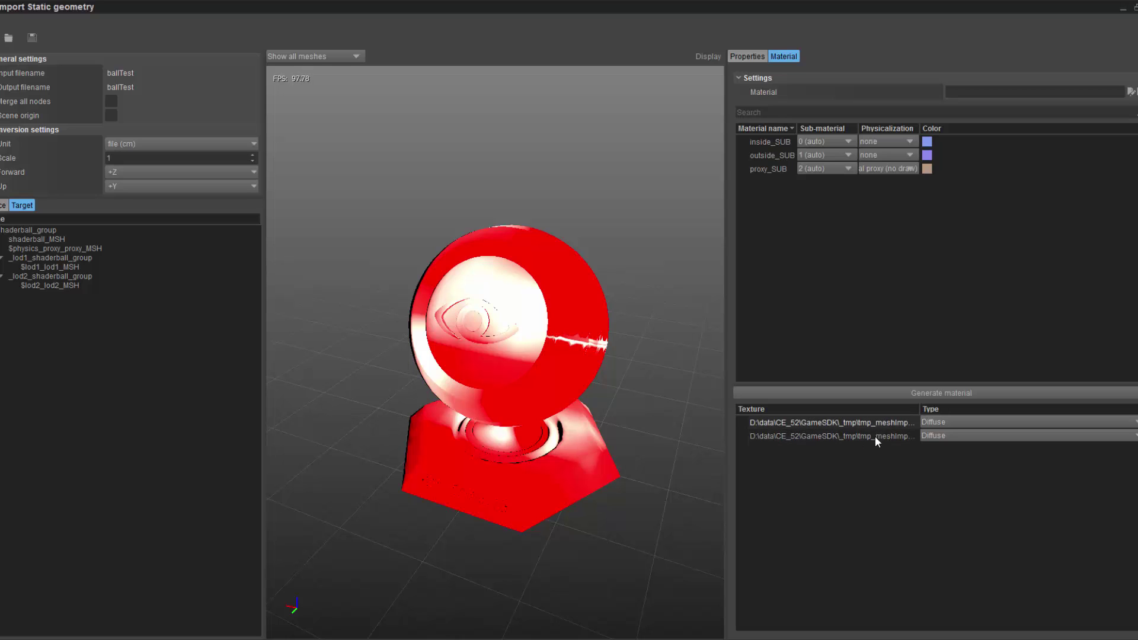
# Step: Generate a material and save it as ballTest in objects/ballTest
pyautogui.click(889, 397)
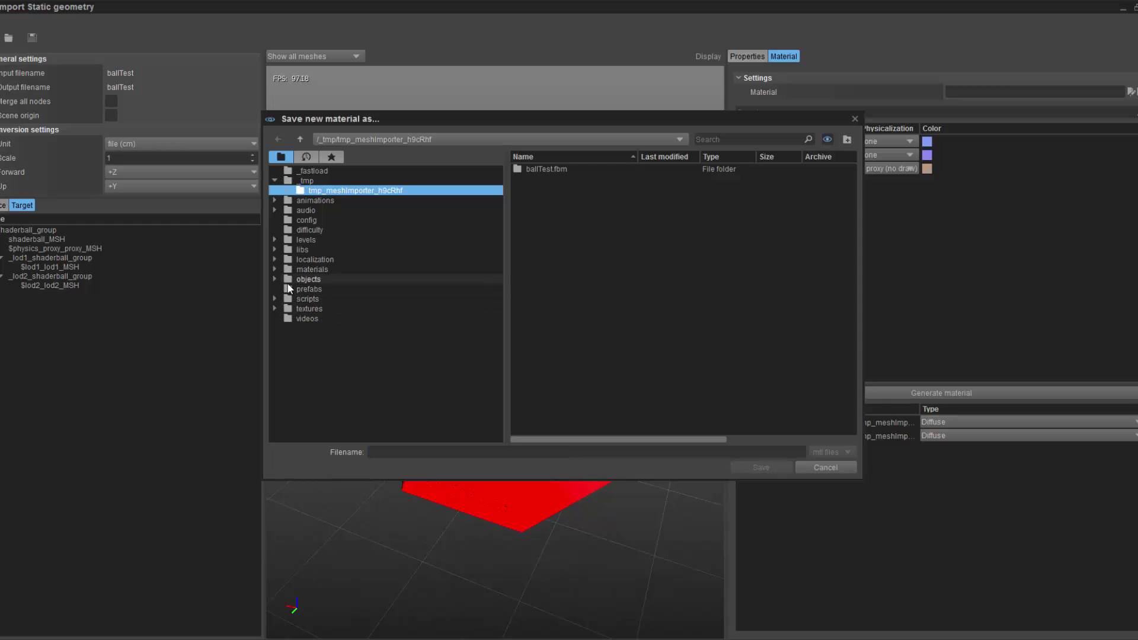
pyautogui.click(314, 280)
pyautogui.doubleClick(546, 178)
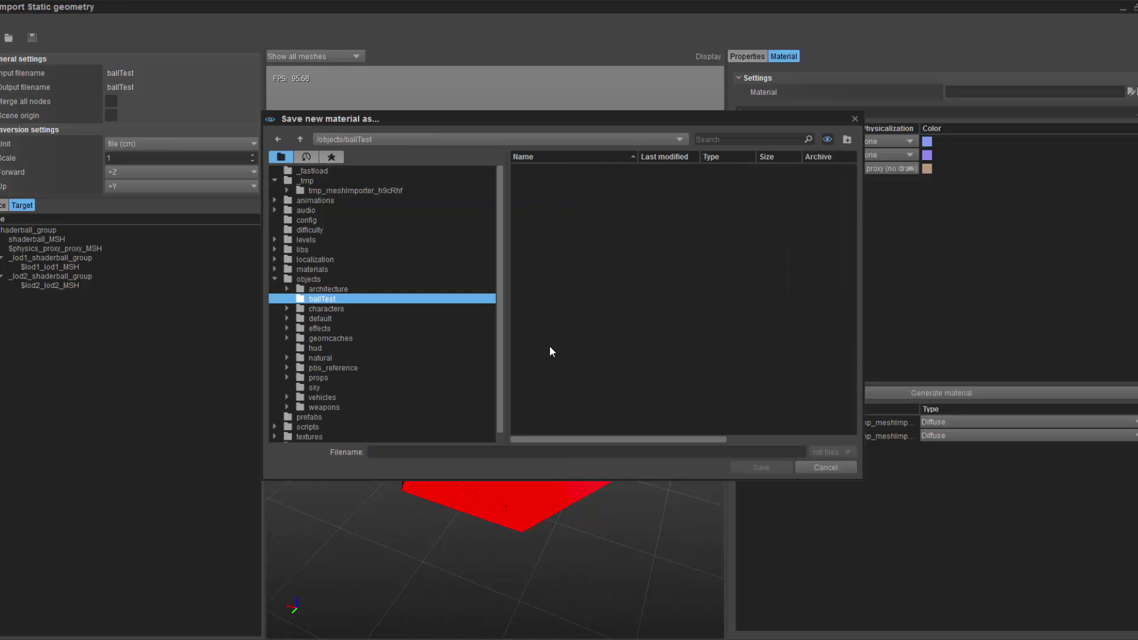
pyautogui.click(555, 452)
pyautogui.write('ball')
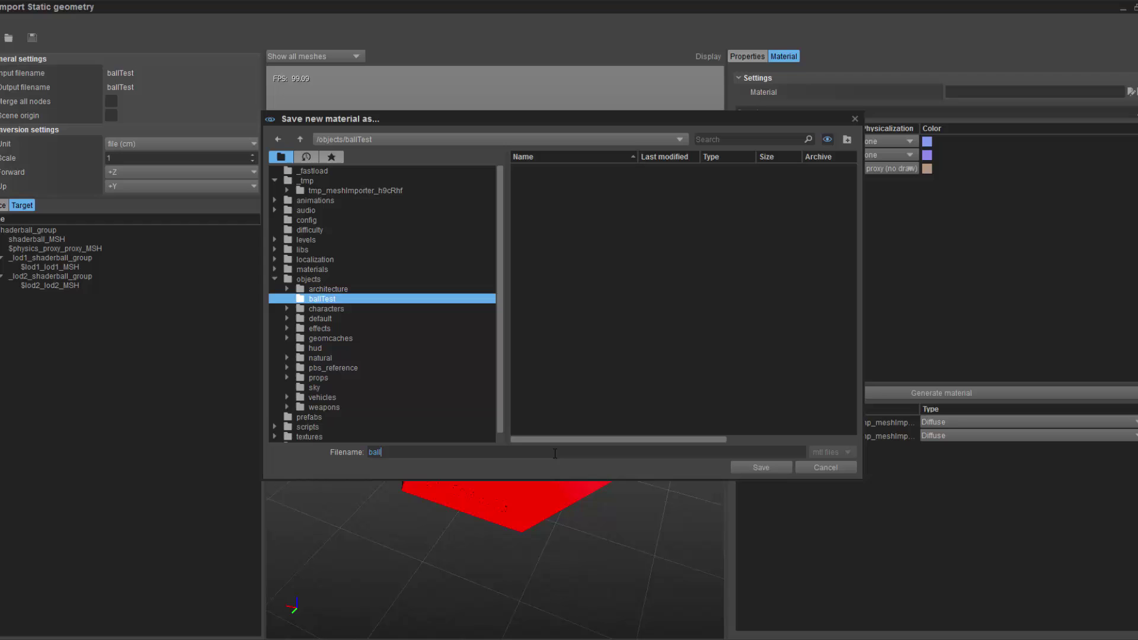
pyautogui.write('Test')
pyautogui.click(754, 467)
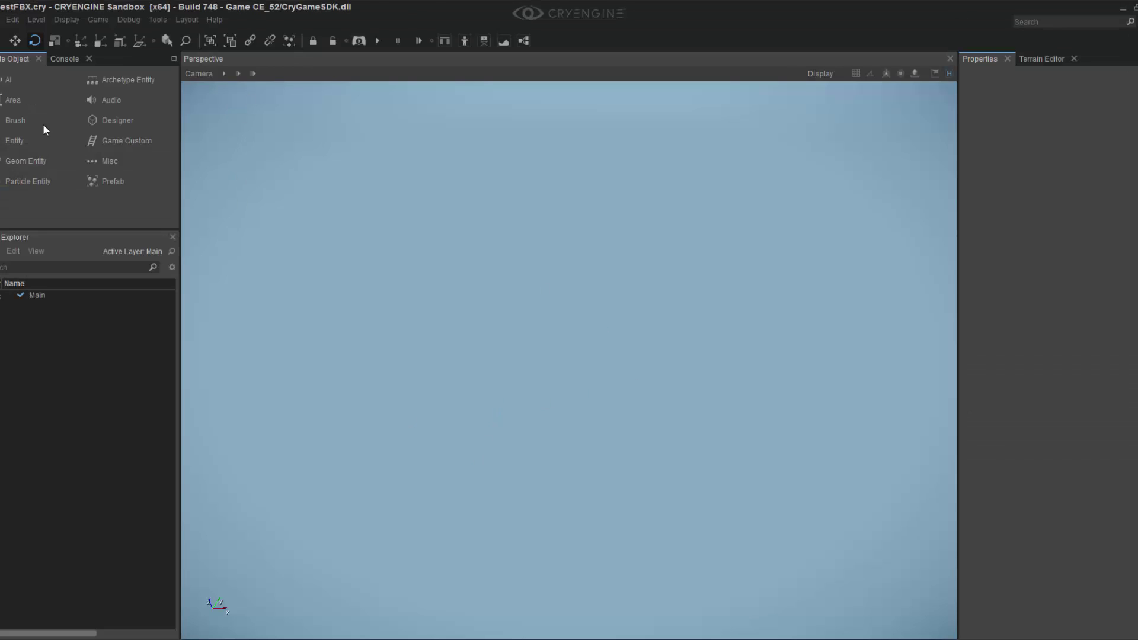
# Step: Place the ballTest.cgf brush from objects/ballTest, rotate it so the eye logo faces the camera, and deselect
pyautogui.click(43, 124)
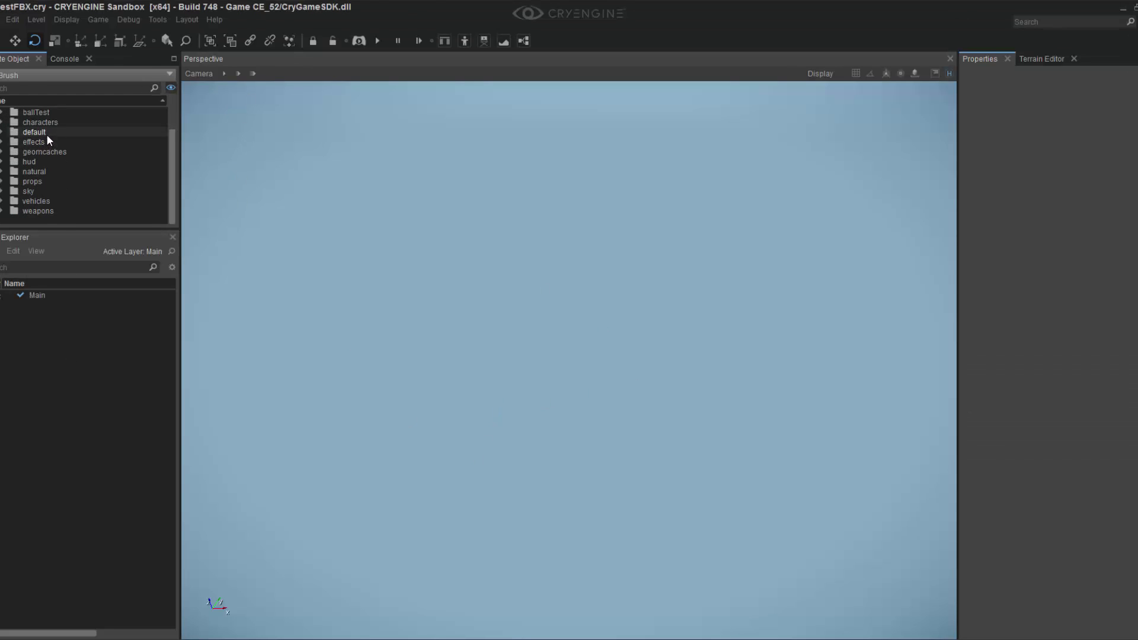
pyautogui.scroll(1, 46, 135)
pyautogui.doubleClick(54, 142)
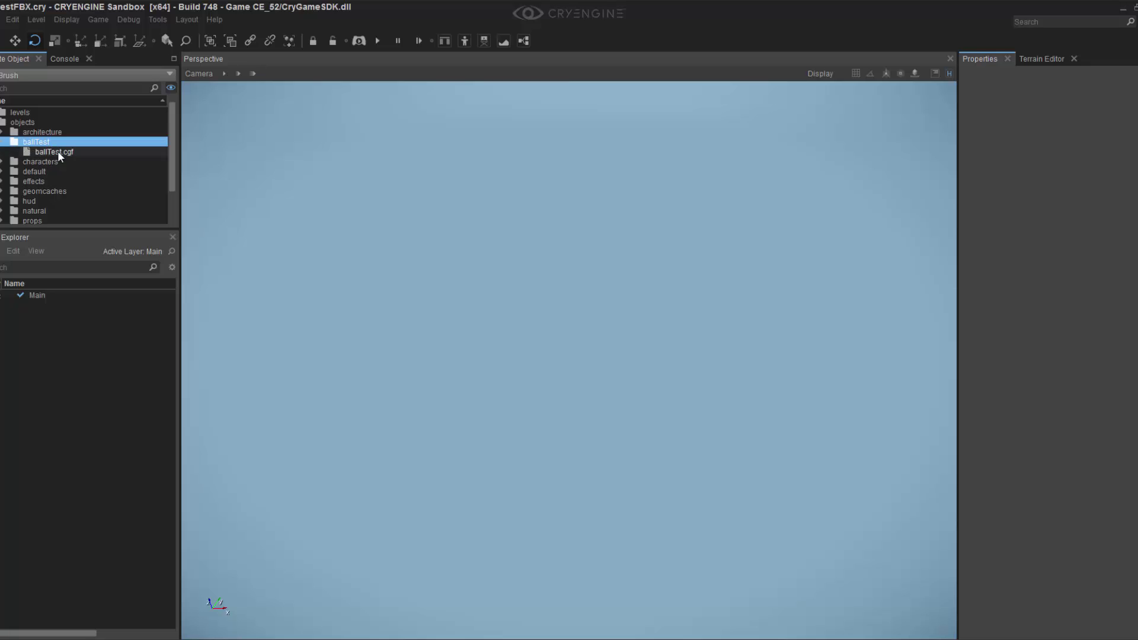
pyautogui.click(58, 152)
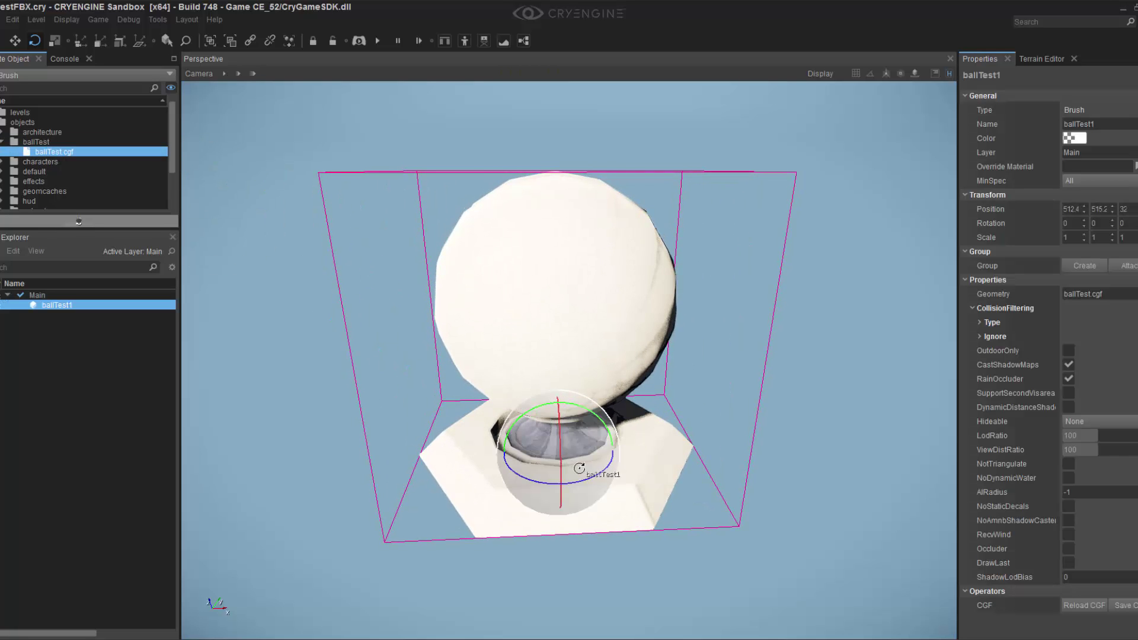
pyautogui.moveTo(579, 468)
pyautogui.mouseDown()
pyautogui.moveTo(510, 450)
pyautogui.moveTo(488, 428)
pyautogui.moveTo(480, 474)
pyautogui.mouseUp()
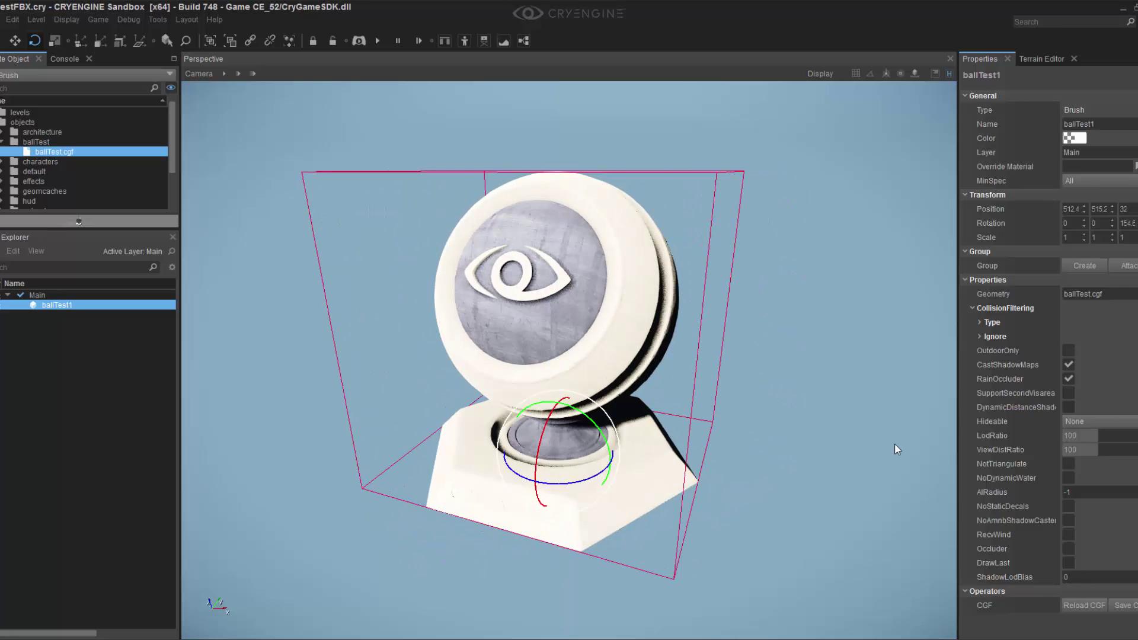
pyautogui.click(896, 449)
pyautogui.moveTo(895, 449)
pyautogui.mouseDown(button='middle')
pyautogui.moveTo(866, 458)
pyautogui.moveTo(867, 473)
pyautogui.moveTo(860, 452)
pyautogui.mouseUp(button='middle')
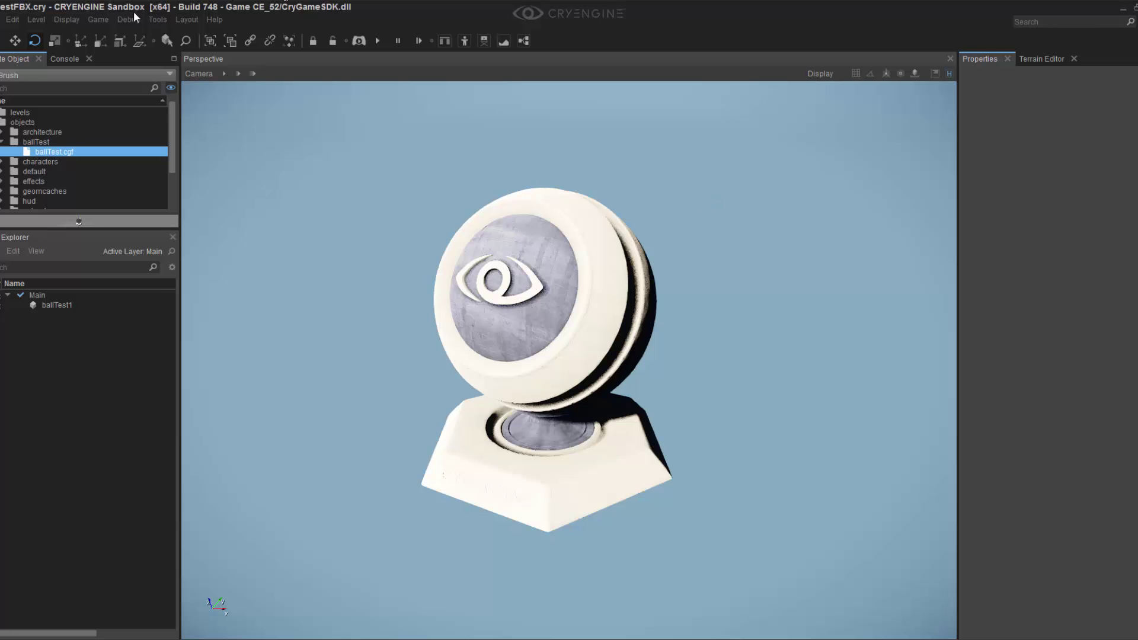
# Step: Run p_draw_helpers 1 in the Console to display the physics proxy mesh
pyautogui.click(65, 59)
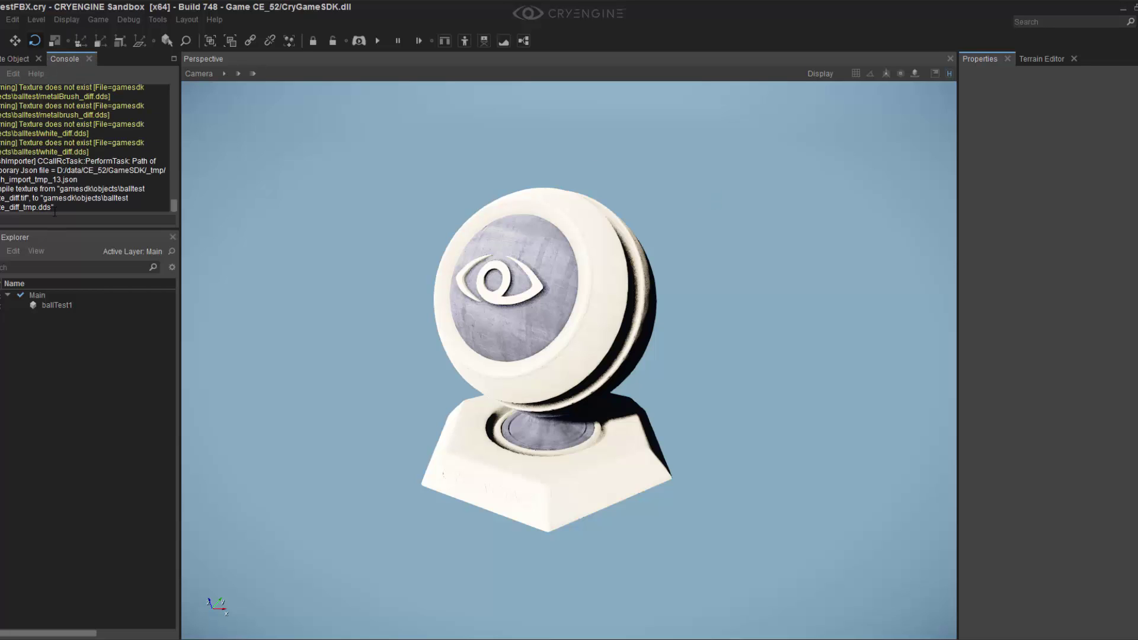
pyautogui.click(83, 215)
pyautogui.write('p_draw')
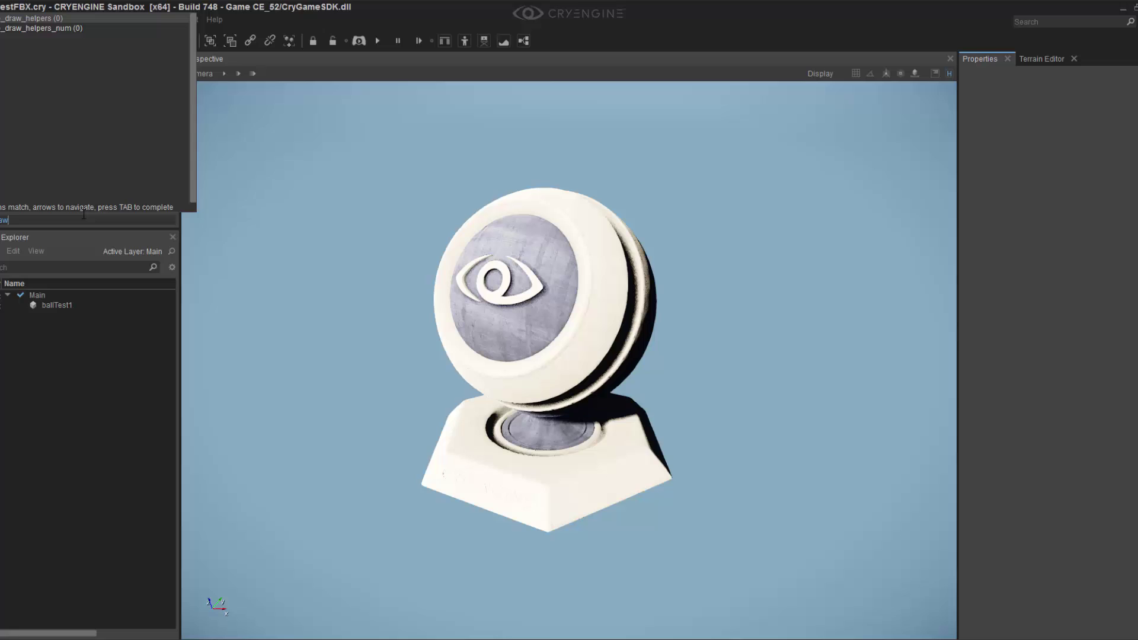
pyautogui.click(57, 26)
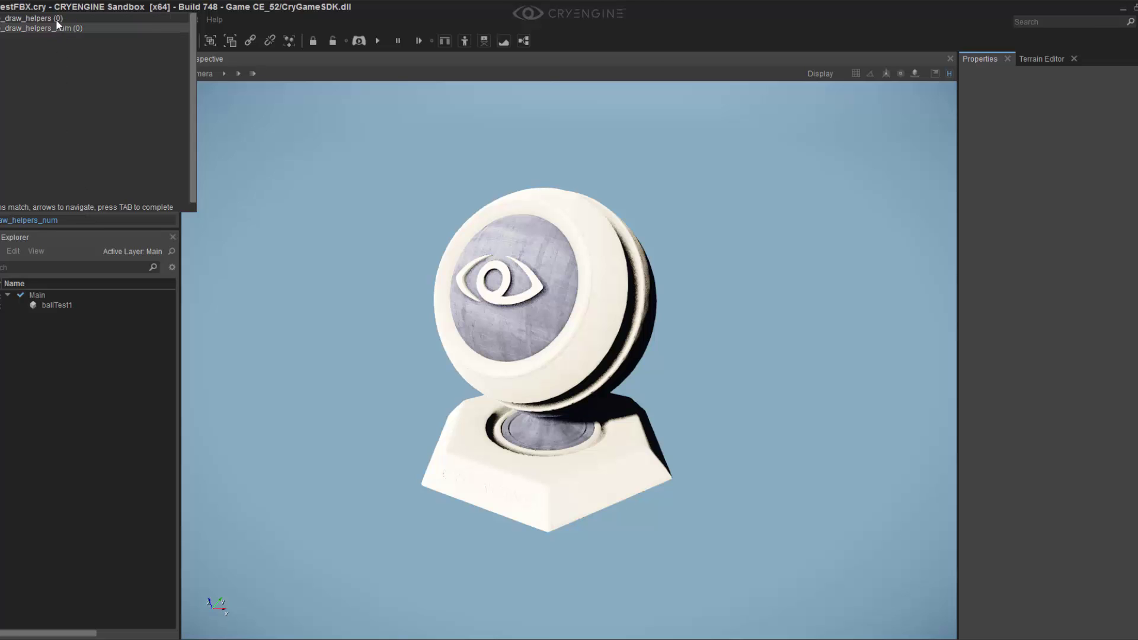
pyautogui.click(57, 18)
pyautogui.write('1')
pyautogui.press('Return')
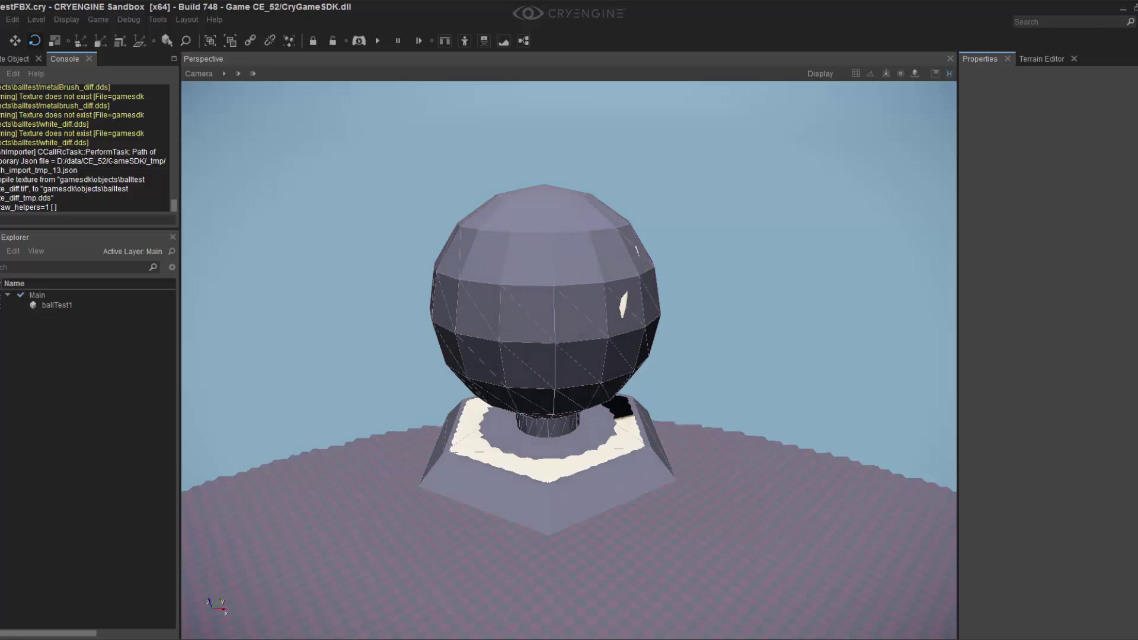
pyautogui.click(32, 60)
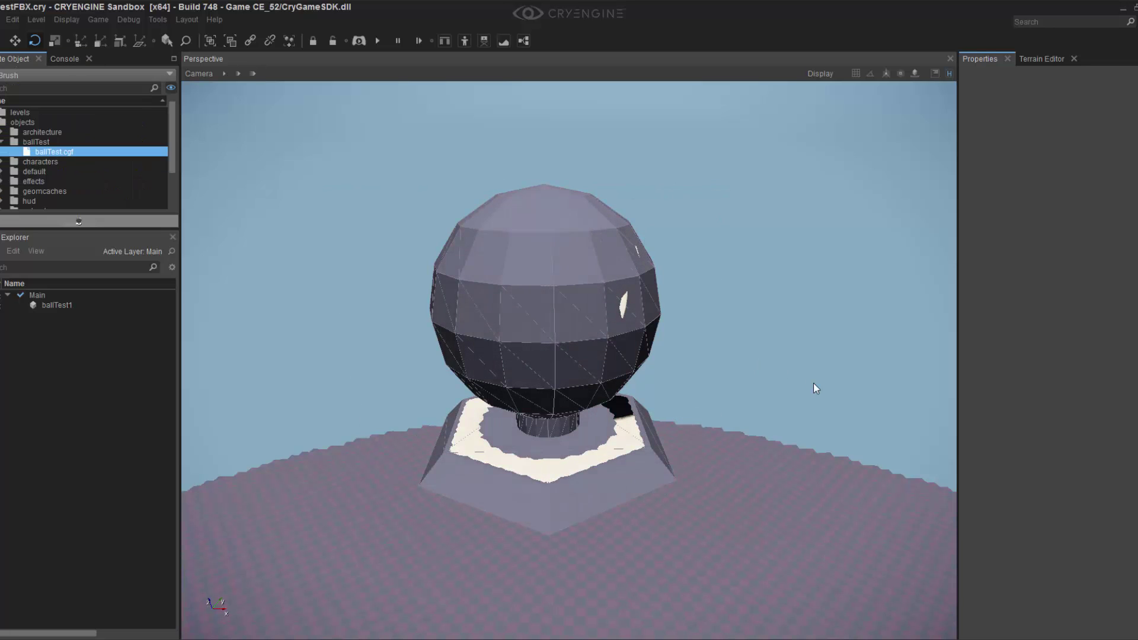